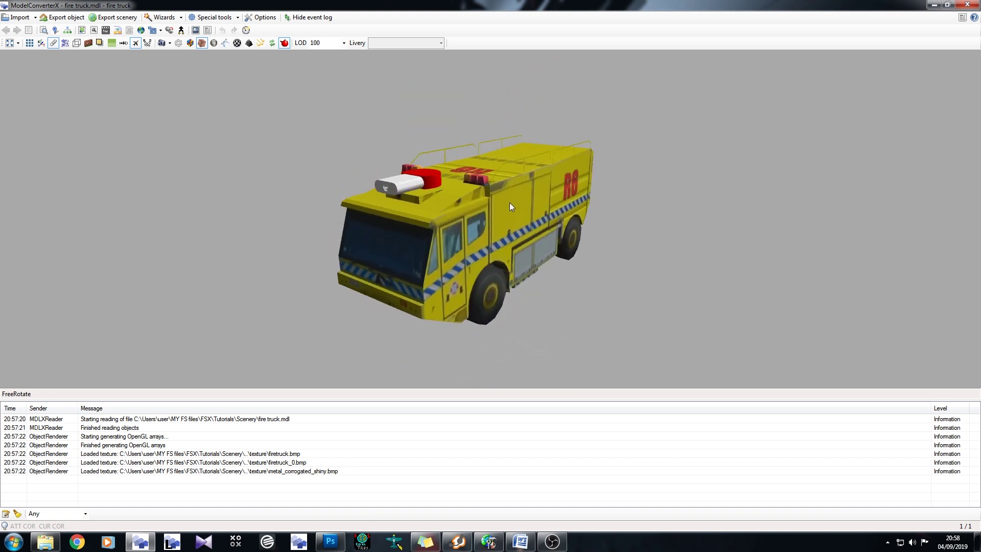
# - Turn the truck side-on, open the Material Editor, check its texture list, then close it
pyautogui.moveTo(510, 244); pyautogui.dragTo(584, 242)
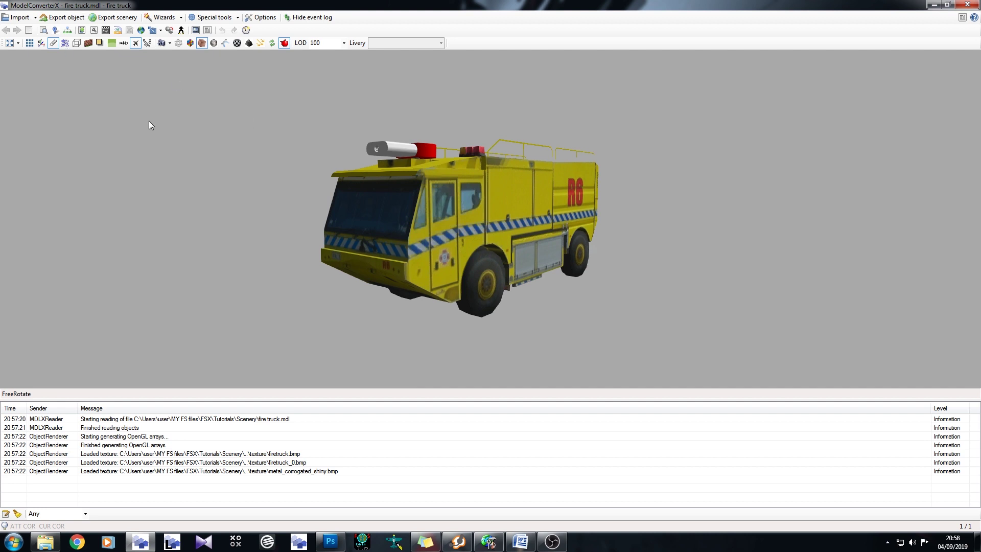
pyautogui.click(88, 43)
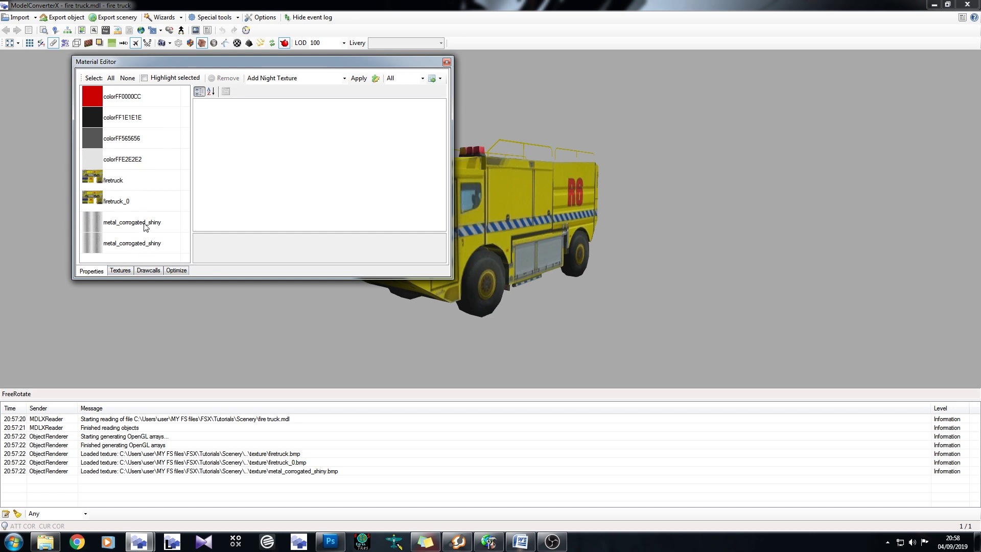
pyautogui.click(122, 270)
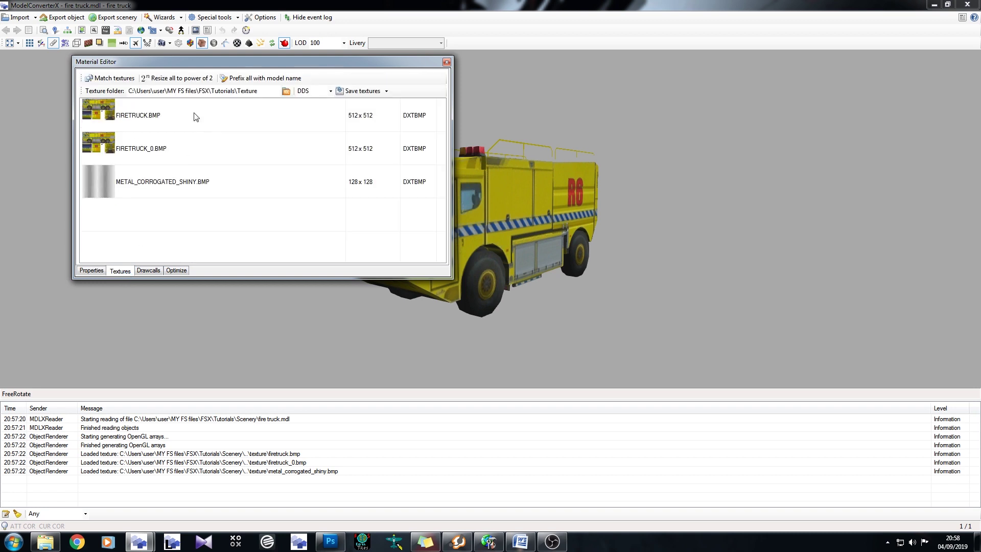
pyautogui.click(92, 271)
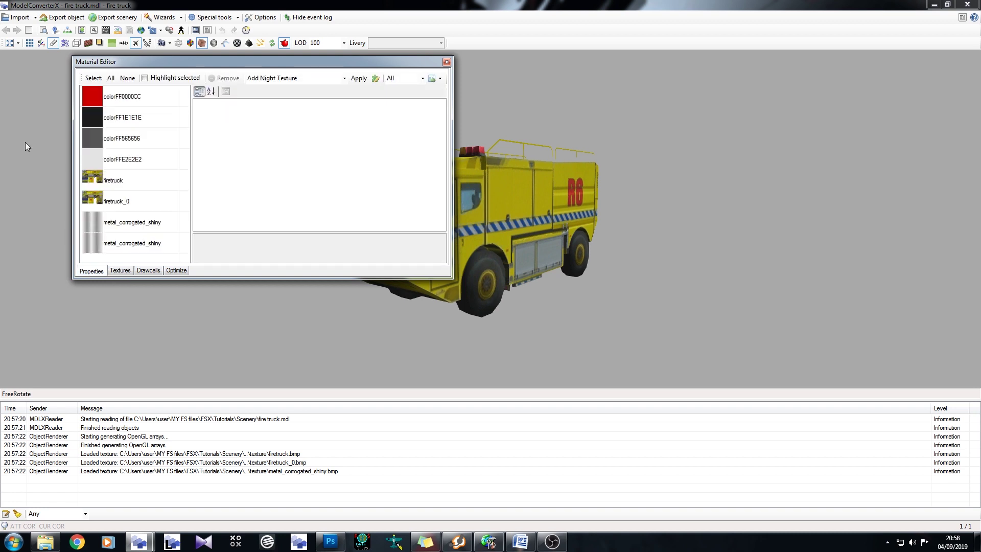
pyautogui.click(447, 62)
# - Orbit the truck to view its top and underside, then reopen the Material Editor
pyautogui.moveTo(458, 188)
pyautogui.mouseDown()
pyautogui.moveTo(468, 257)
pyautogui.moveTo(484, 201)
pyautogui.moveTo(462, 201)
pyautogui.moveTo(484, 181)
pyautogui.moveTo(471, 156)
pyautogui.moveTo(423, 164)
pyautogui.moveTo(373, 199)
pyautogui.moveTo(310, 207)
pyautogui.moveTo(465, 203)
pyautogui.mouseUp()
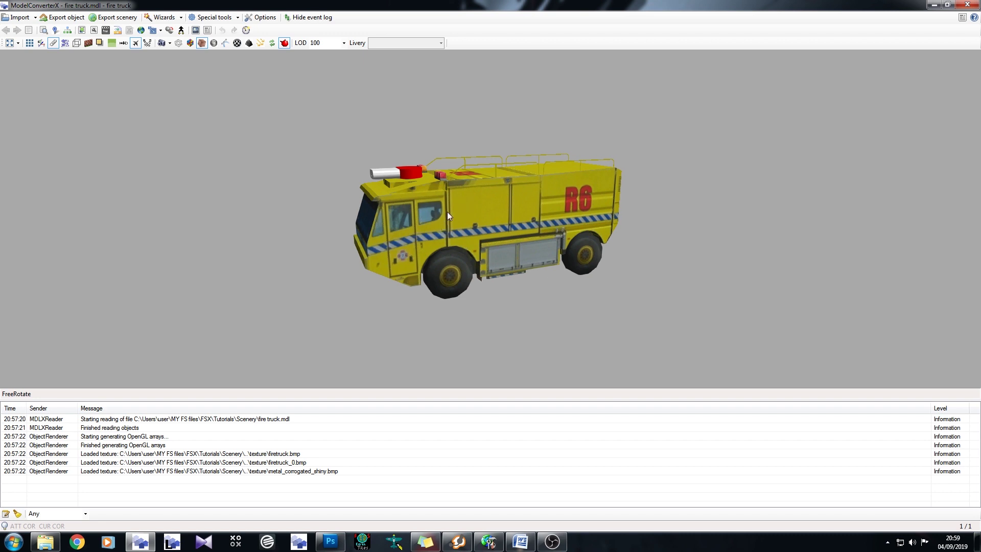
pyautogui.moveTo(446, 212); pyautogui.dragTo(526, 194)
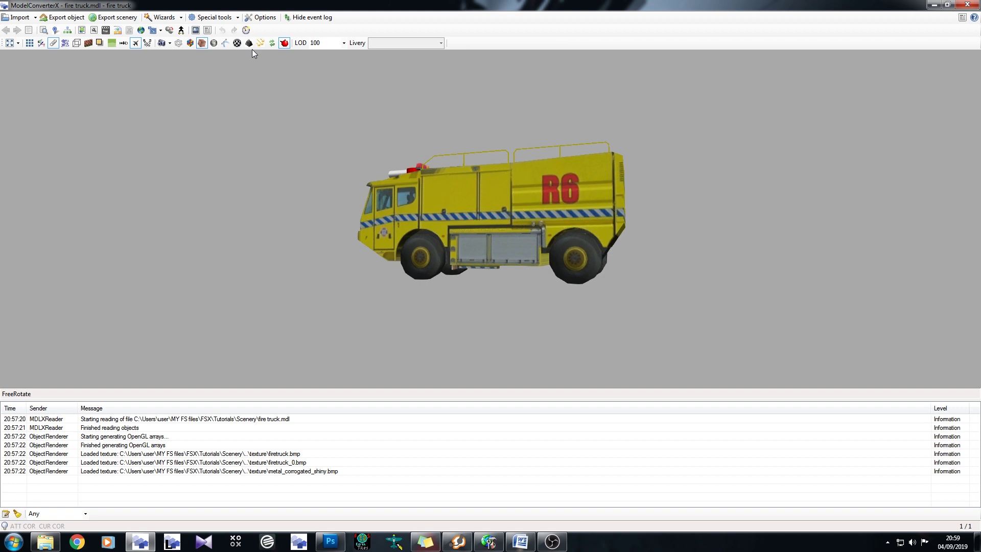
pyautogui.moveTo(431, 185); pyautogui.dragTo(450, 194)
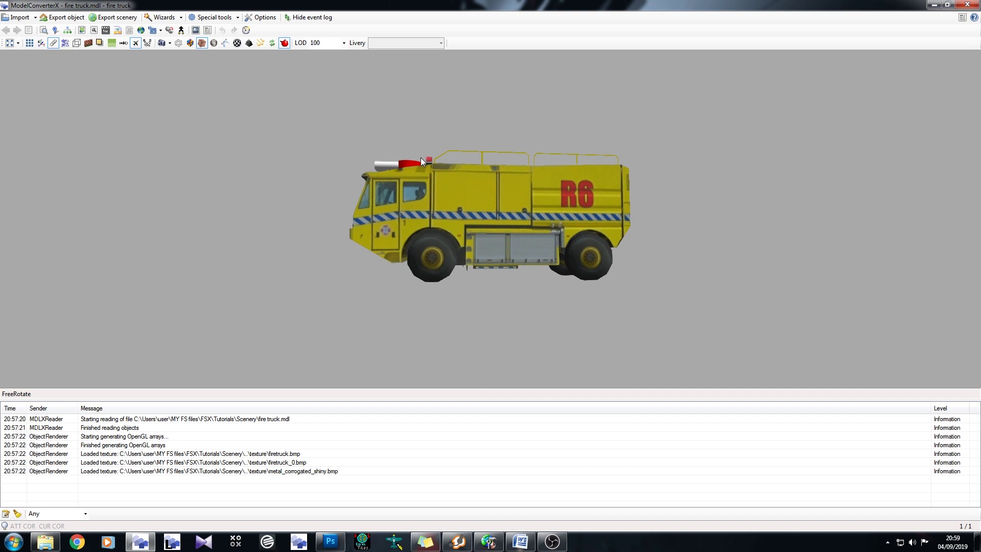
pyautogui.moveTo(421, 157); pyautogui.dragTo(434, 165)
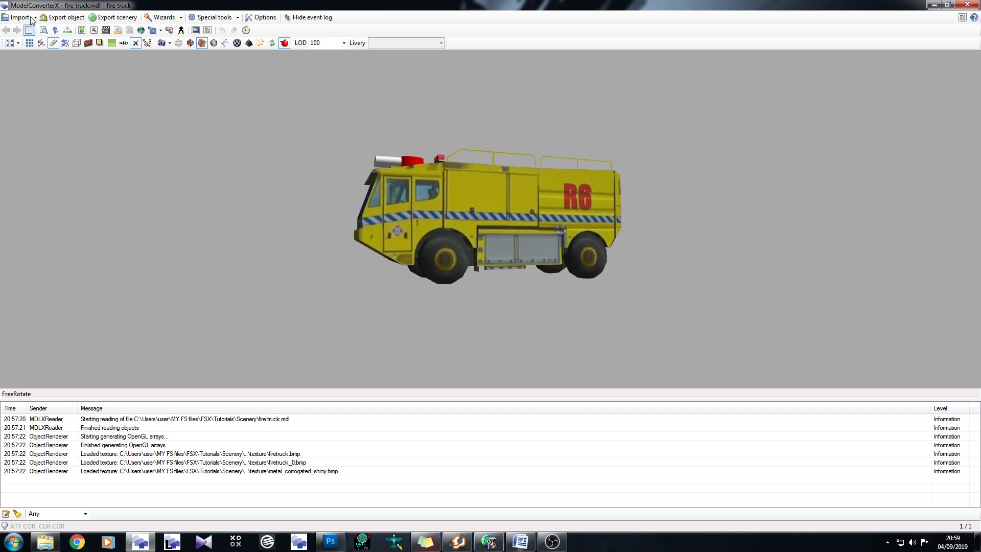
pyautogui.click(82, 31)
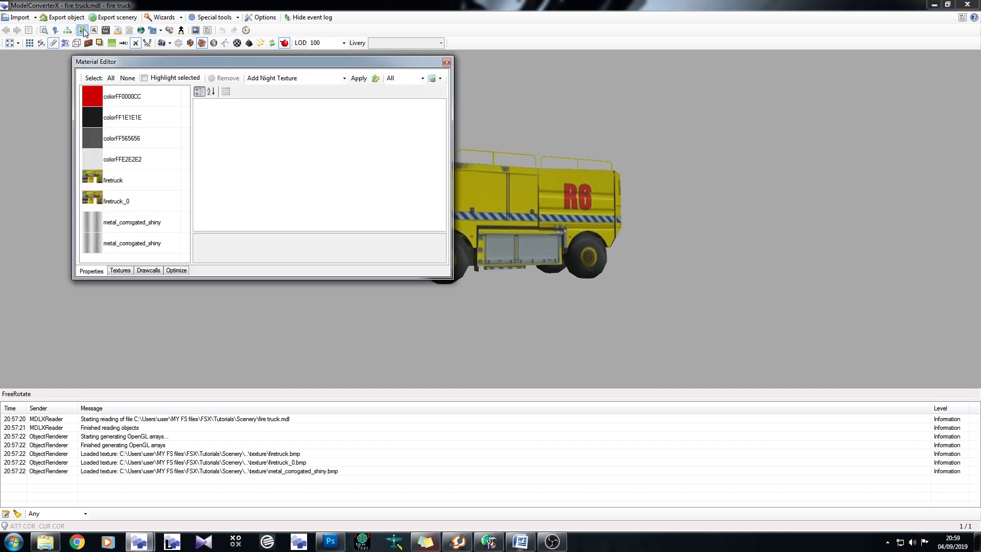
# - Review the model's three BMP textures, then switch to the Drawcalls merging options
pyautogui.click(120, 271)
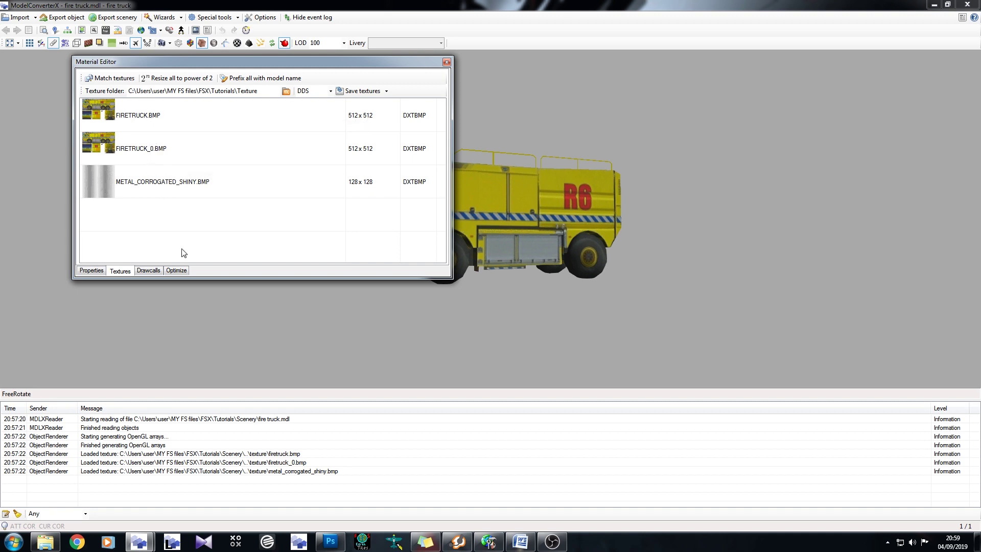
pyautogui.click(143, 274)
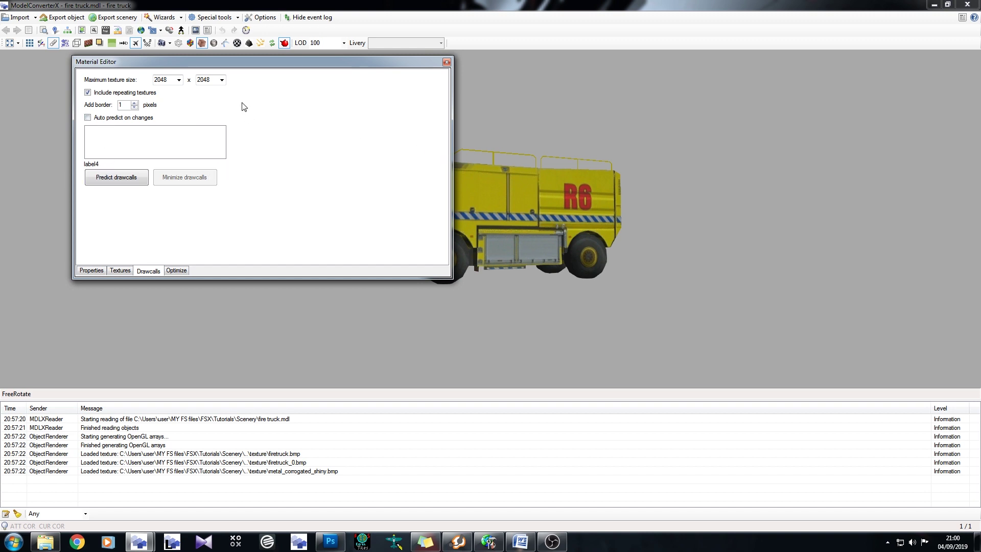
# - Keep the 2048 x 2048 maximum texture size, set a 2-pixel border, and predict drawcalls
pyautogui.click(173, 79)
pyautogui.click(178, 81)
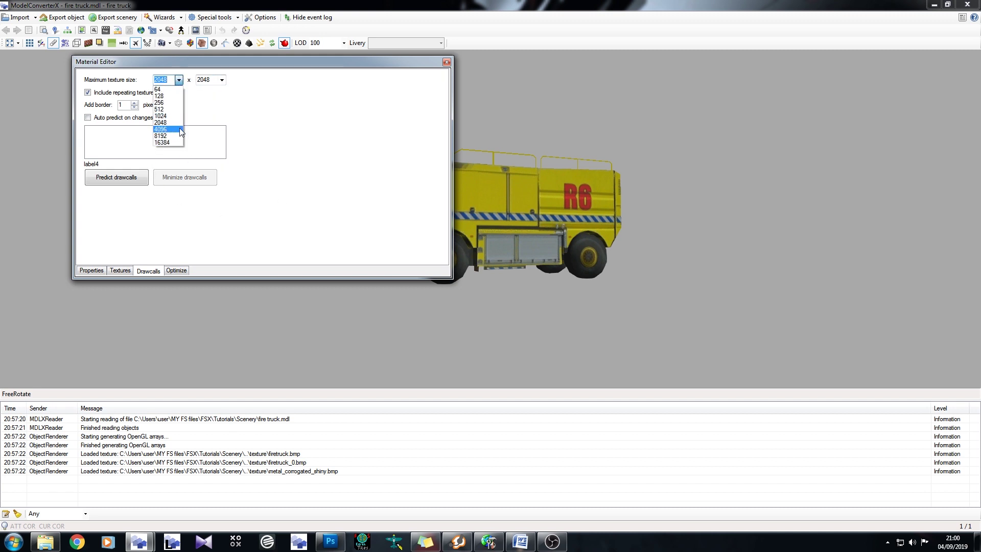
pyautogui.click(266, 117)
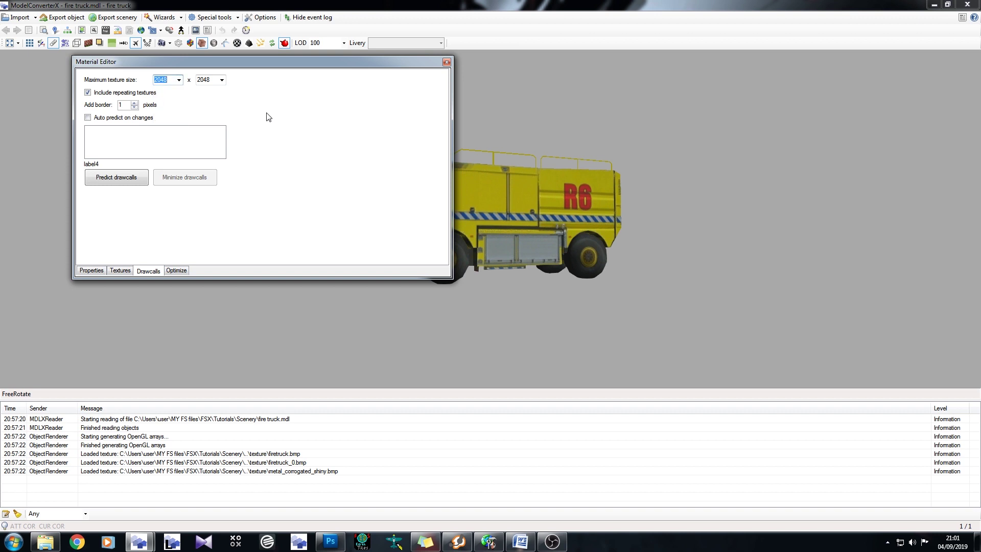
pyautogui.click(134, 103)
pyautogui.click(116, 176)
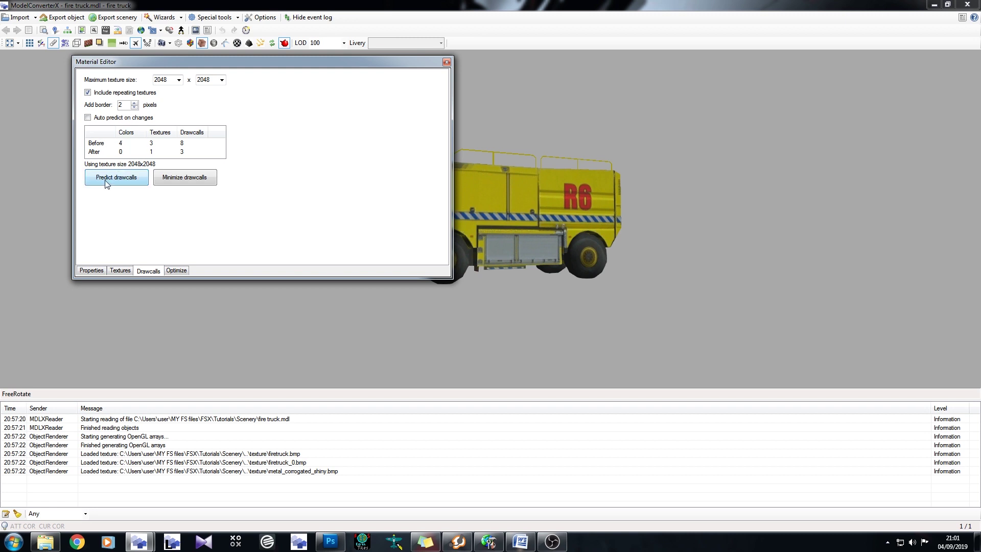
pyautogui.click(96, 146)
# - Run Minimize drawcalls, leaving a single 2048 x 2048 FIRE TRUCK_0.BMP texture
pyautogui.moveTo(493, 218); pyautogui.dragTo(456, 210)
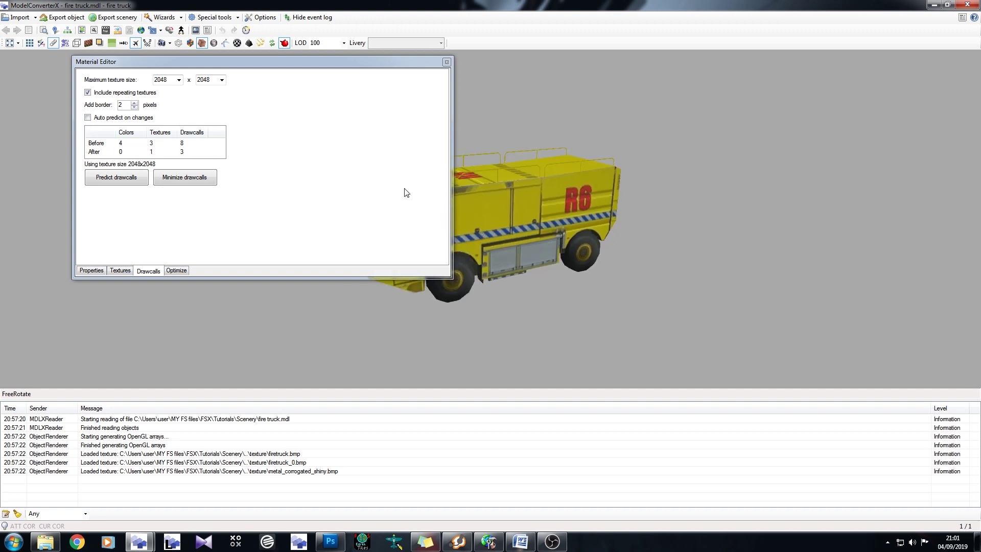
pyautogui.moveTo(490, 204); pyautogui.dragTo(584, 205)
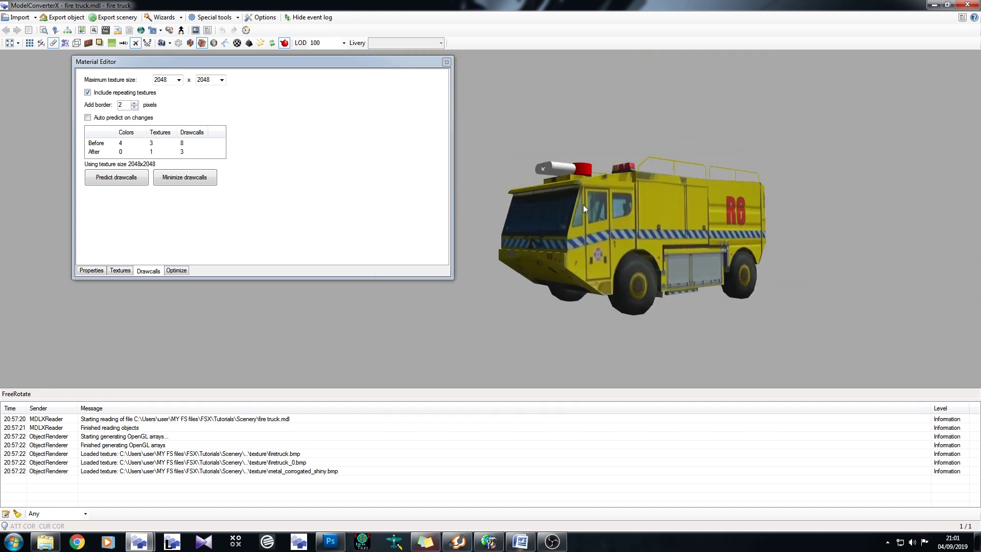
pyautogui.click(93, 153)
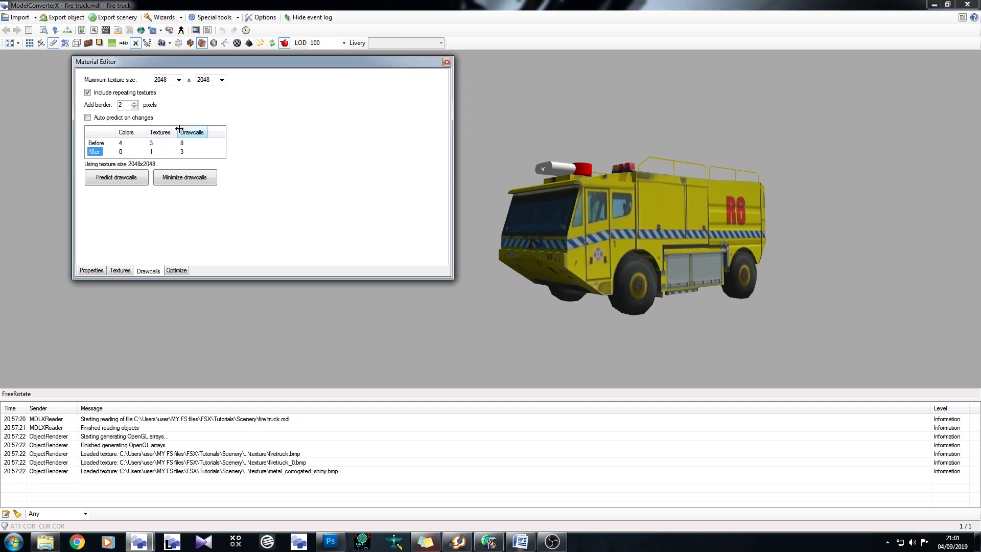
pyautogui.moveTo(514, 225); pyautogui.dragTo(548, 242)
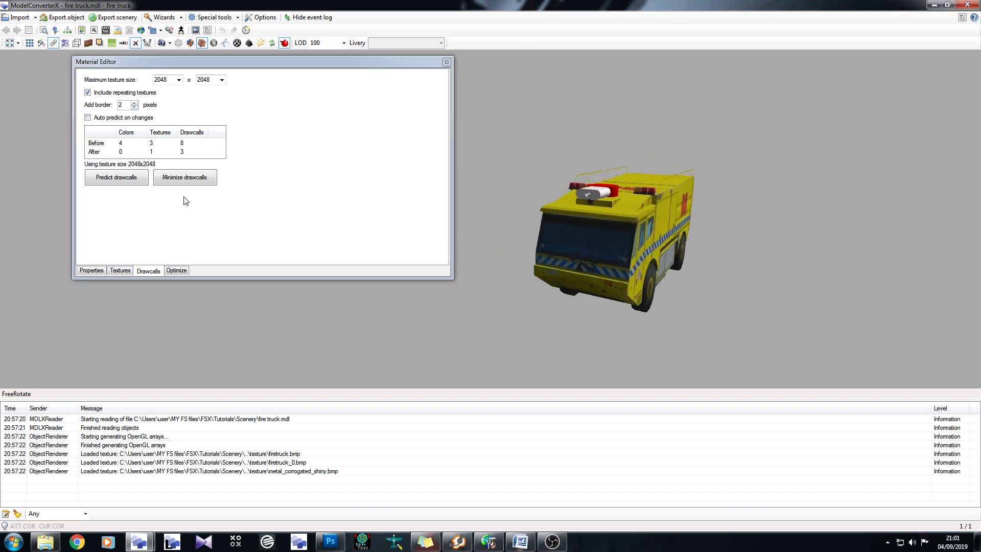
pyautogui.click(201, 179)
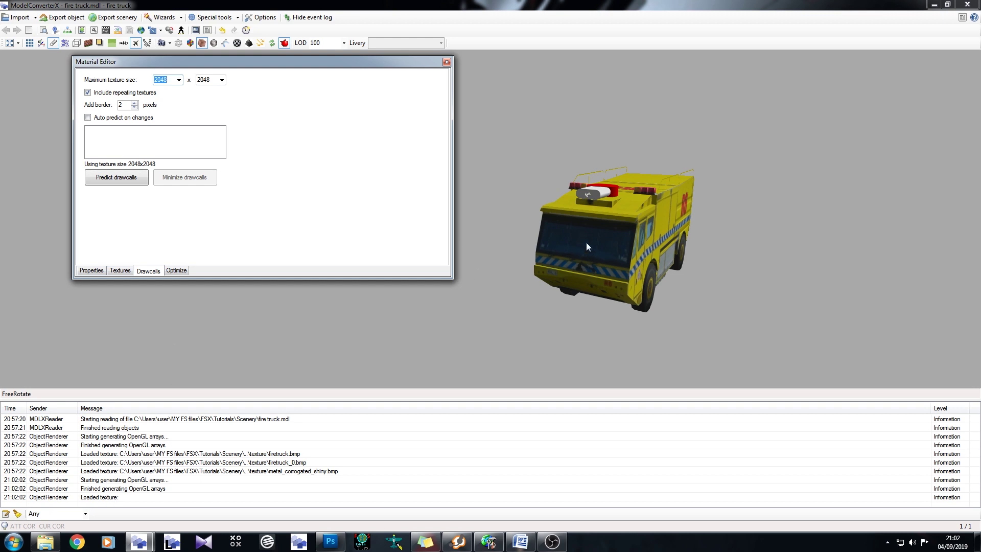
pyautogui.click(119, 271)
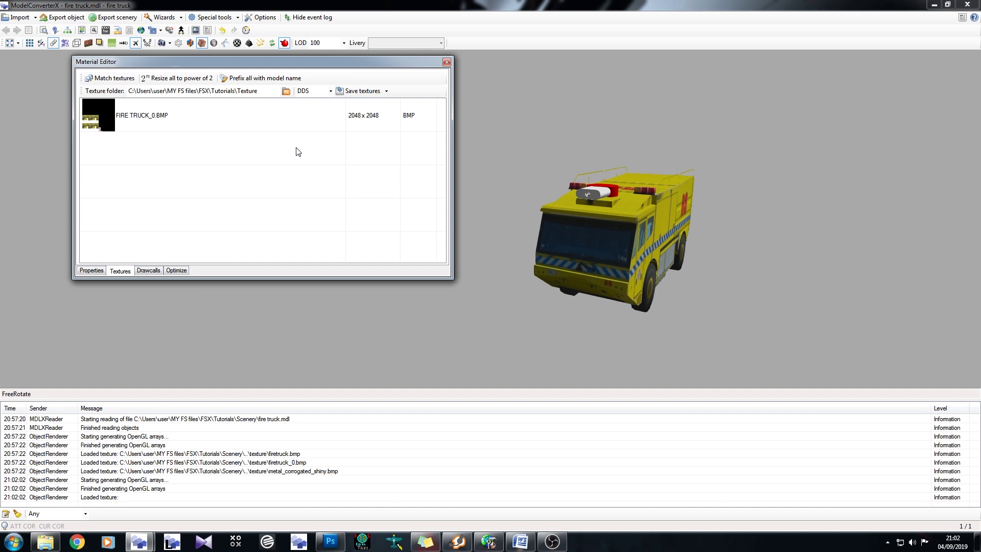
# - Set the merged texture's save format to DXTBMP and close the Material Editor
pyautogui.click(330, 91)
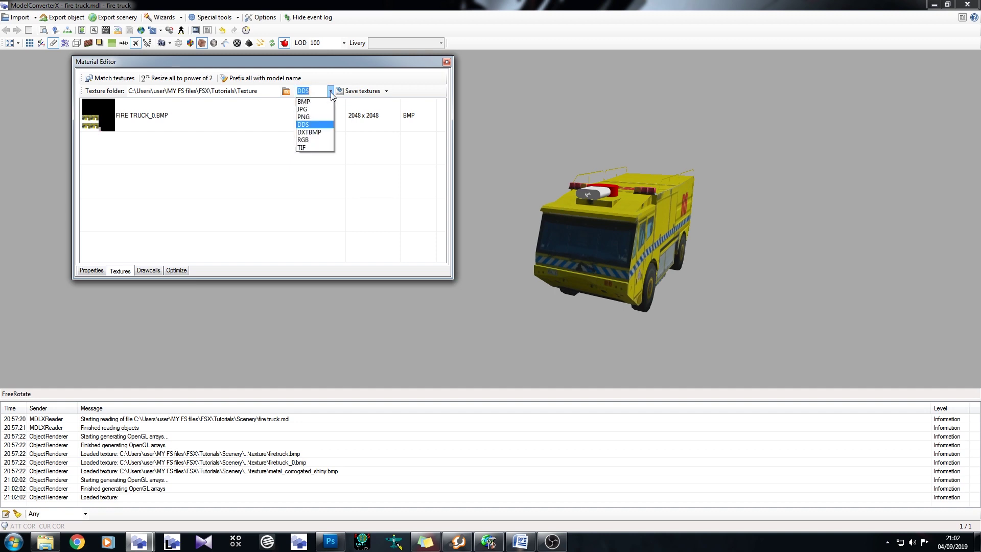
pyautogui.click(304, 132)
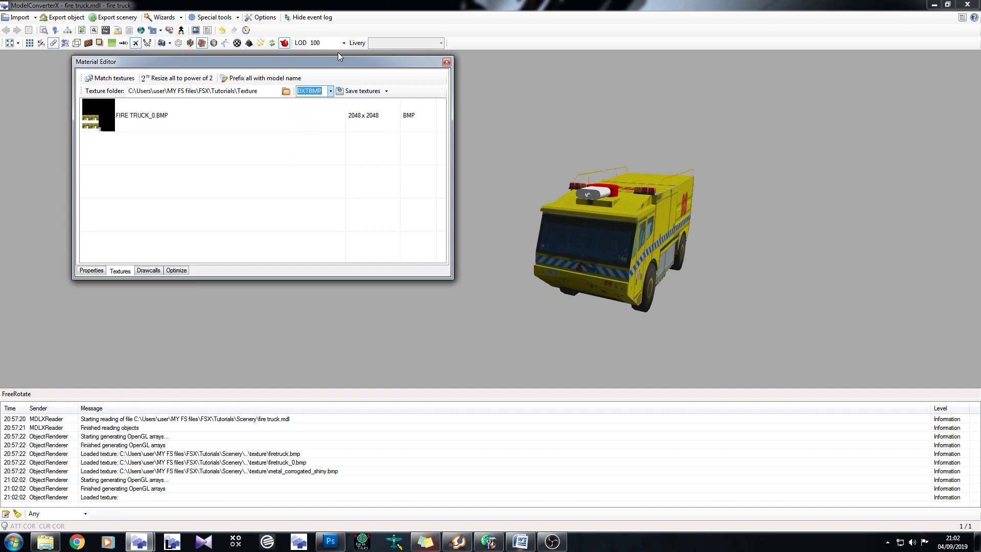
pyautogui.click(448, 63)
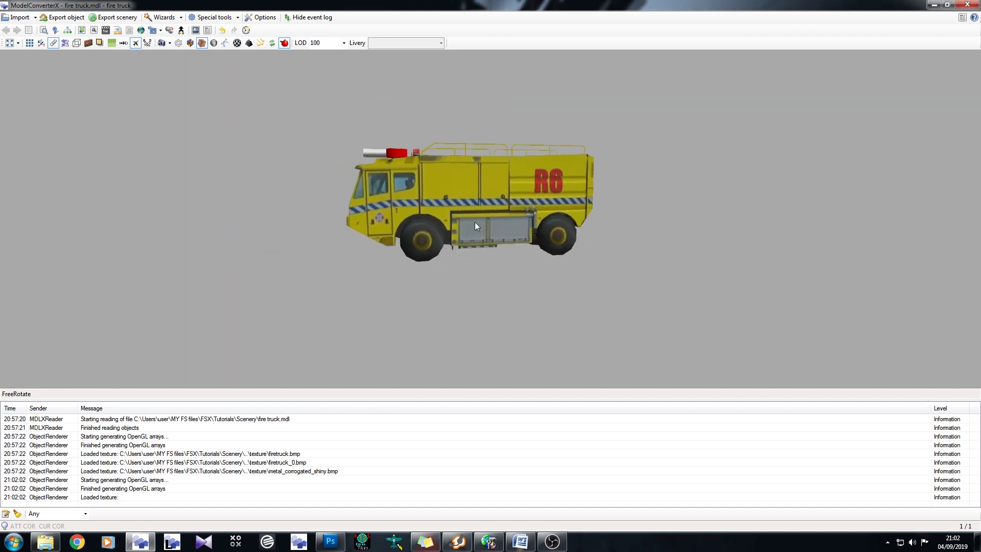
# - Show the object information: 3 drawcalls, 42455 triangles and one texture
pyautogui.moveTo(474, 222)
pyautogui.mouseDown()
pyautogui.moveTo(465, 211)
pyautogui.moveTo(476, 112)
pyautogui.moveTo(526, 244)
pyautogui.moveTo(664, 228)
pyautogui.moveTo(697, 260)
pyautogui.moveTo(467, 231)
pyautogui.mouseUp()
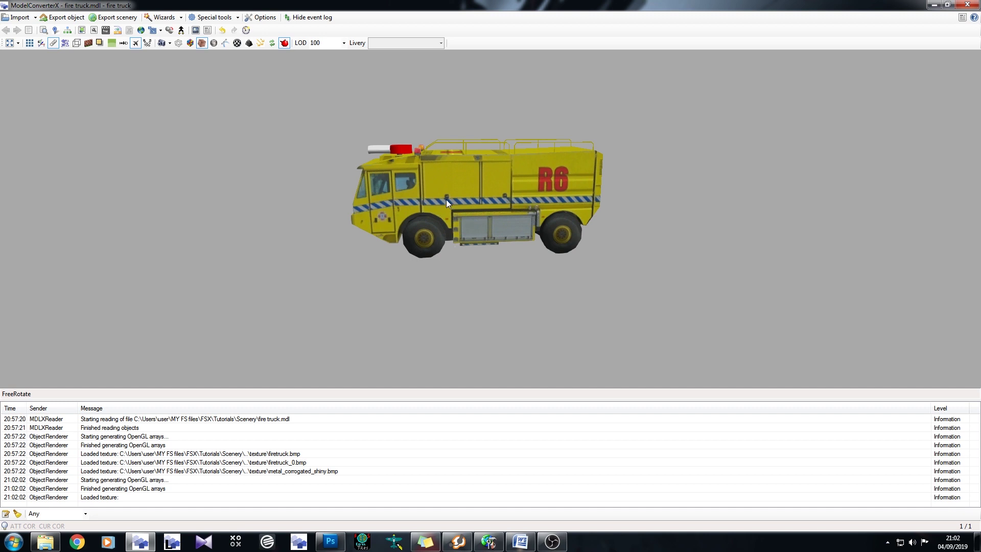
pyautogui.moveTo(439, 199); pyautogui.dragTo(482, 177)
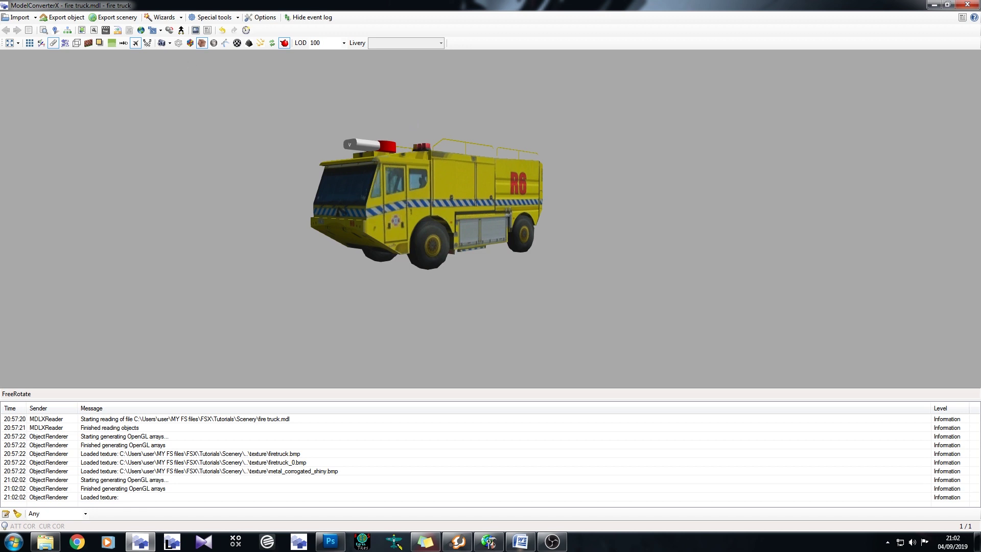
pyautogui.click(44, 30)
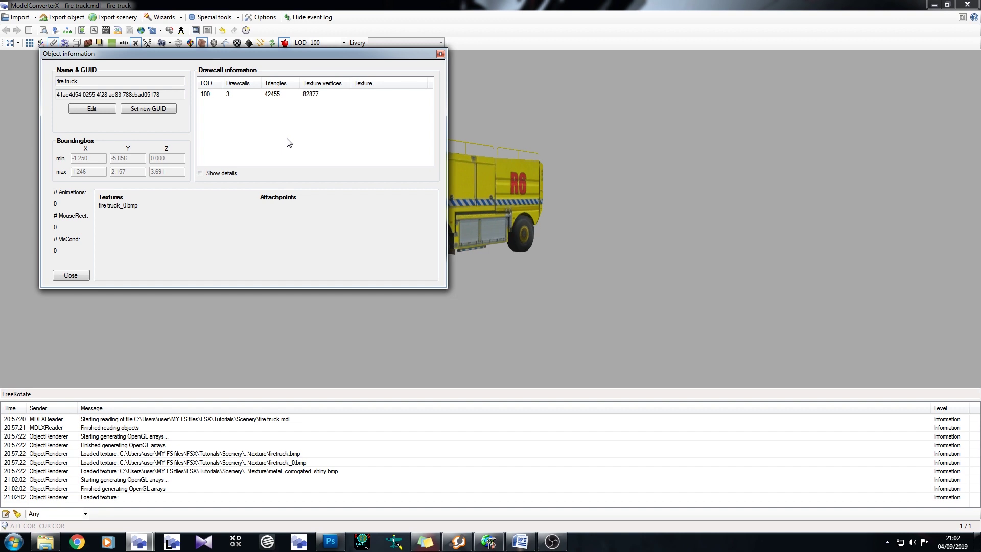
pyautogui.click(440, 55)
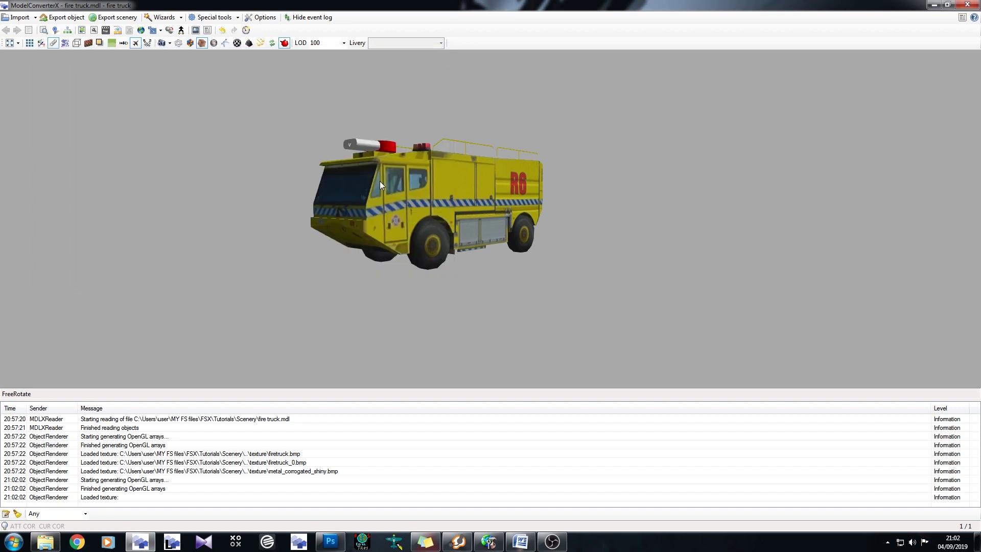
pyautogui.moveTo(369, 147); pyautogui.dragTo(338, 147)
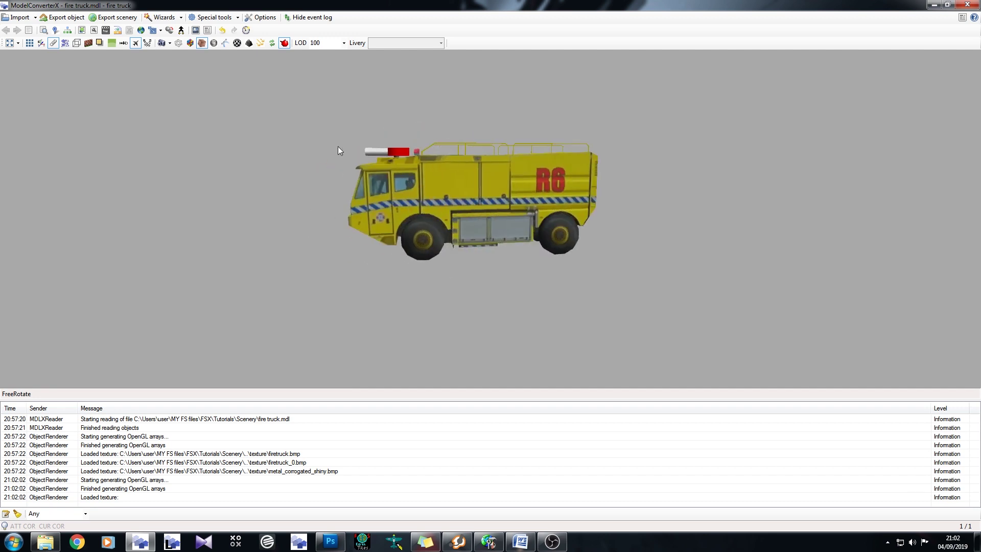
pyautogui.moveTo(395, 184); pyautogui.dragTo(370, 169)
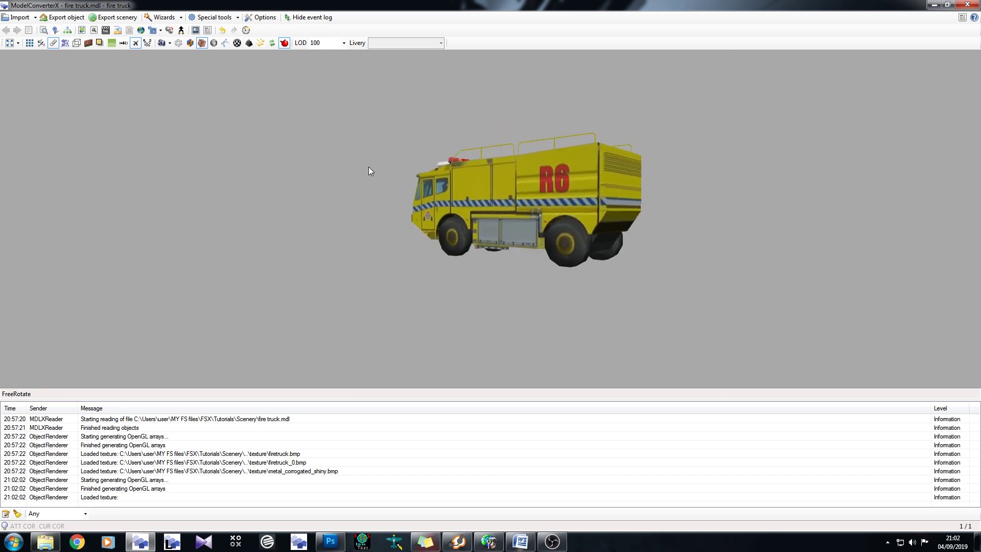
pyautogui.click(136, 43)
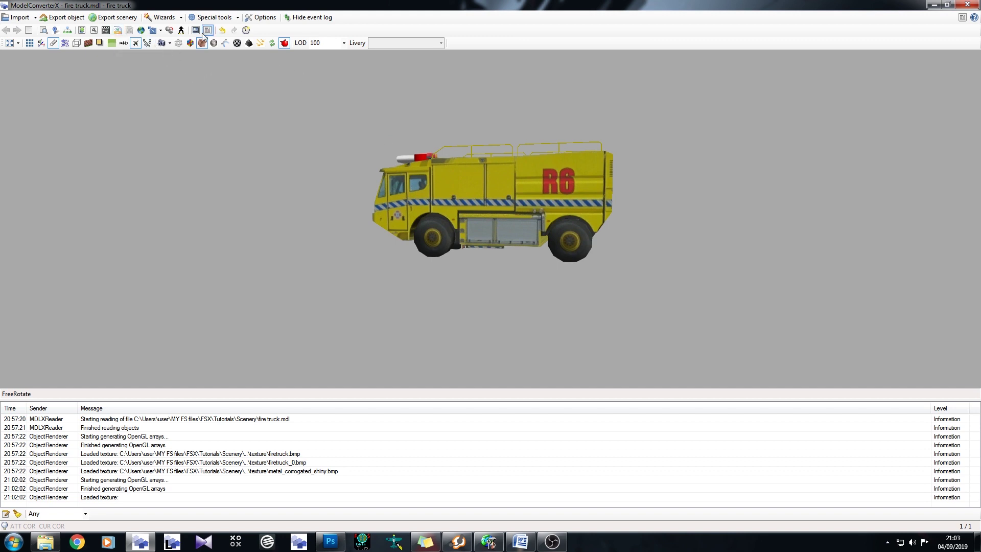
# - In the Level of Detail Creator, renumber LOD 100 to 400
pyautogui.click(170, 31)
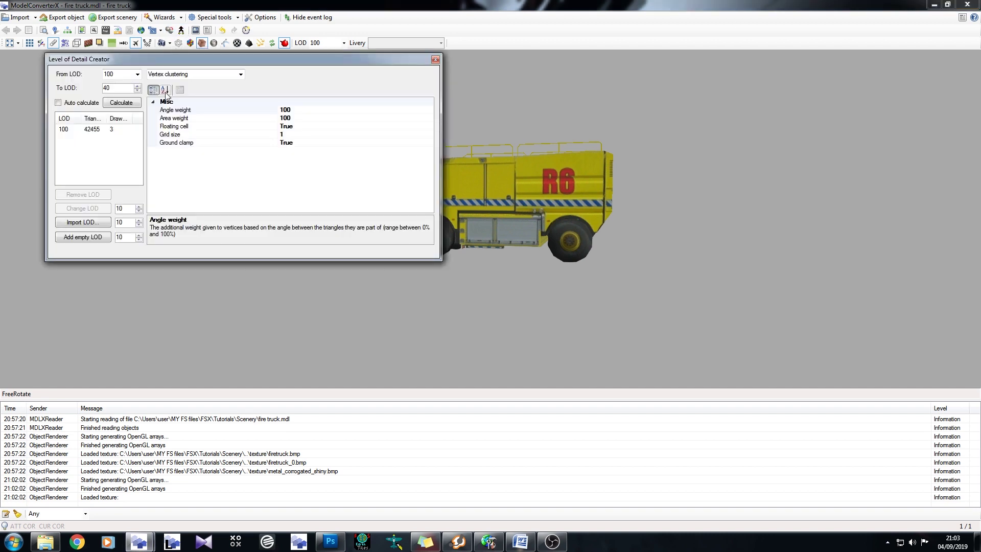
pyautogui.click(77, 130)
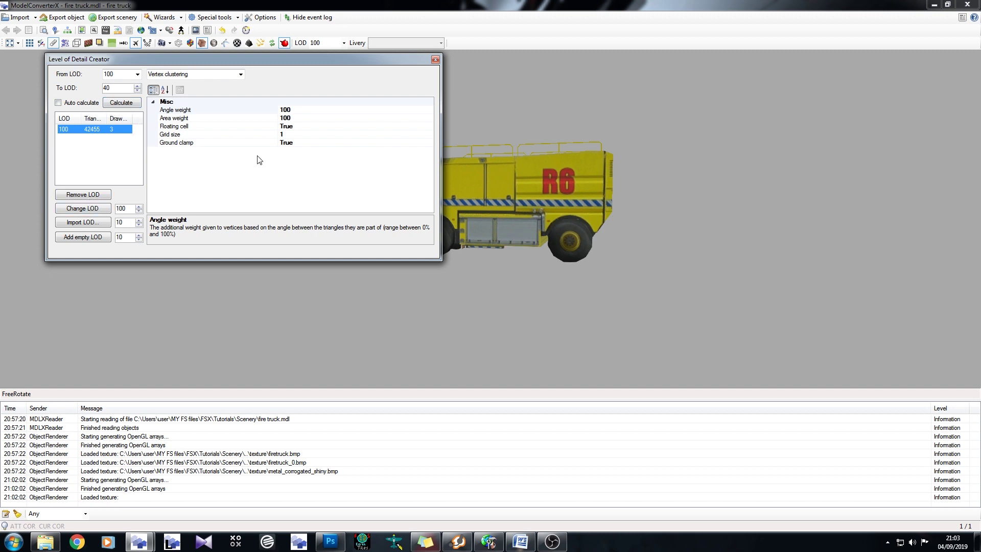
pyautogui.click(103, 153)
pyautogui.click(96, 129)
pyautogui.click(493, 187)
pyautogui.moveTo(492, 183); pyautogui.dragTo(538, 205)
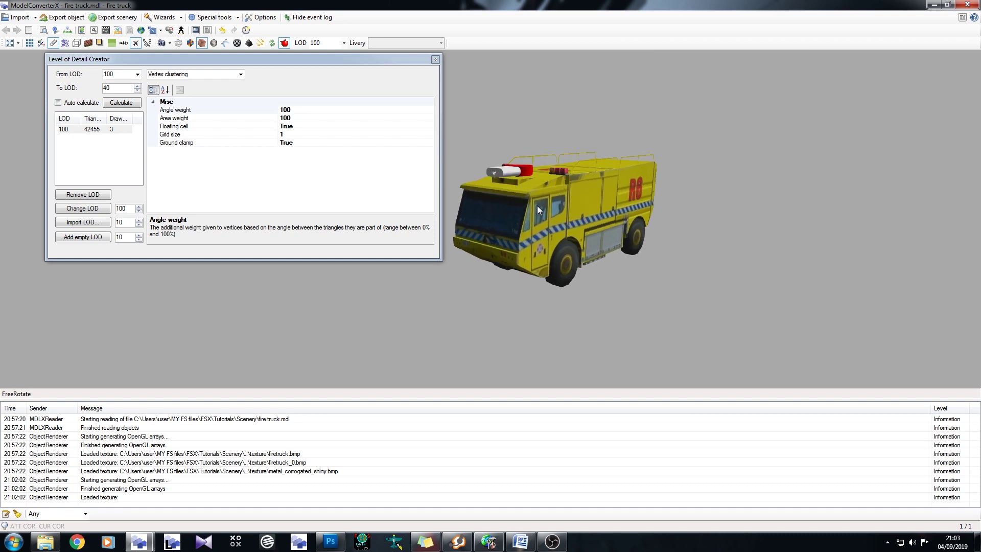
pyautogui.click(97, 129)
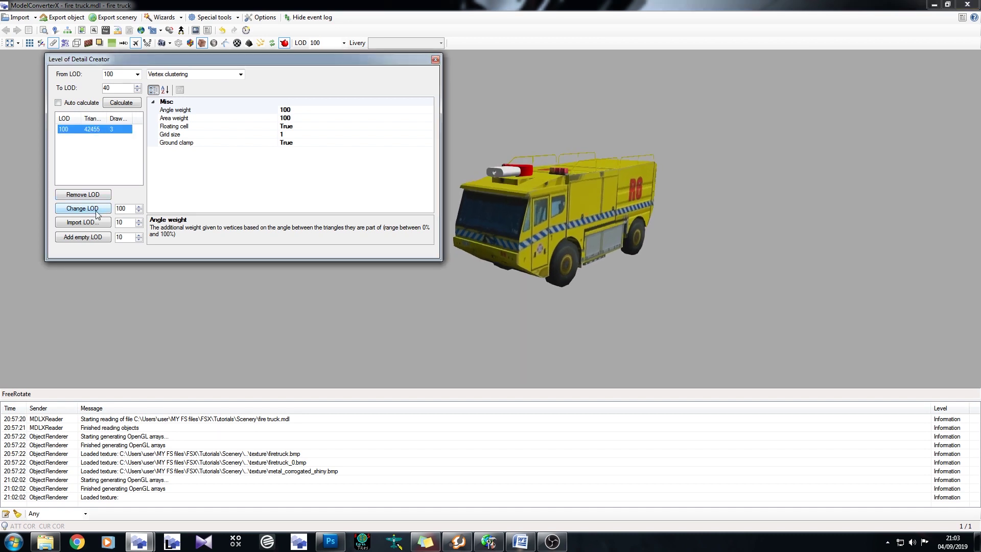
pyautogui.doubleClick(133, 210)
pyautogui.write('400')
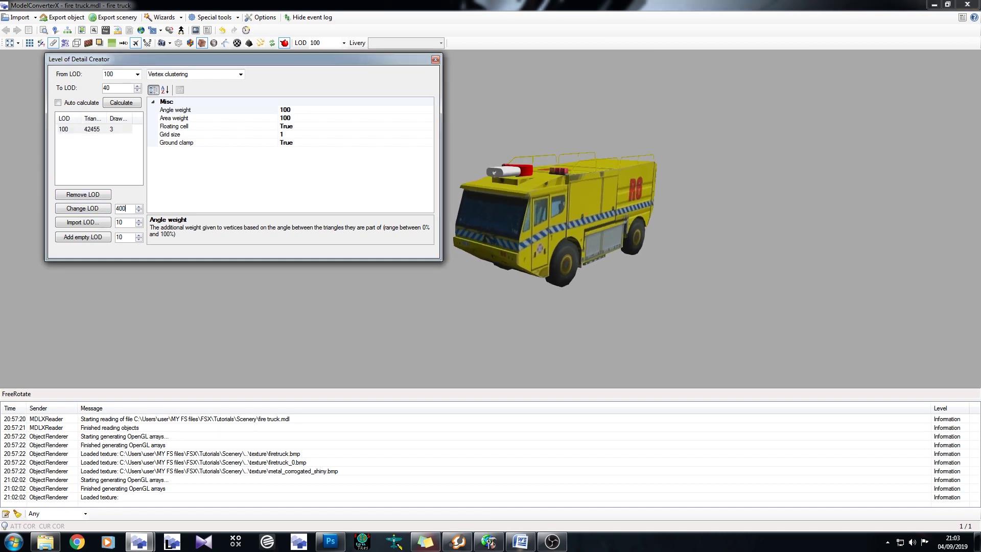
pyautogui.click(83, 209)
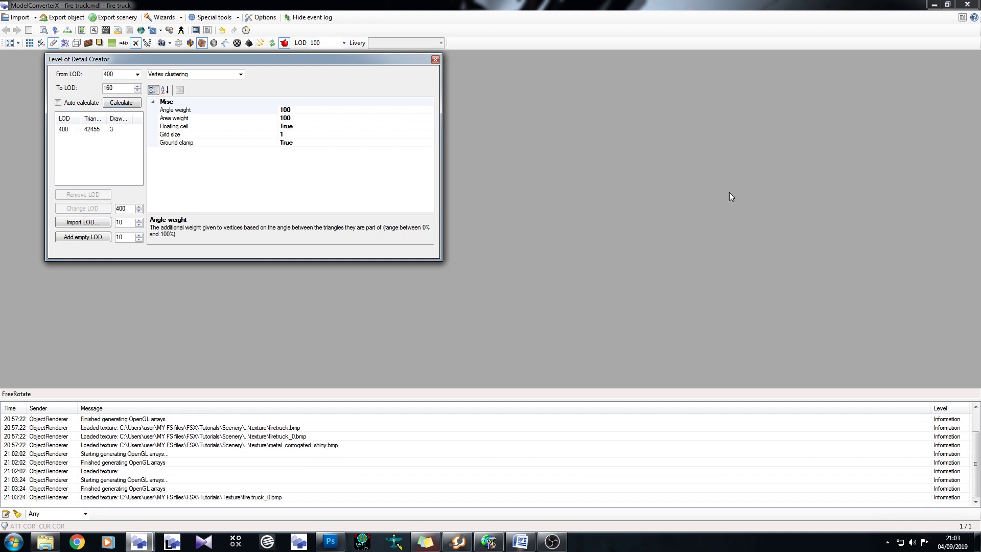
# - Display LOD 400 in the view and bring the Level of Detail Creator back
pyautogui.click(75, 129)
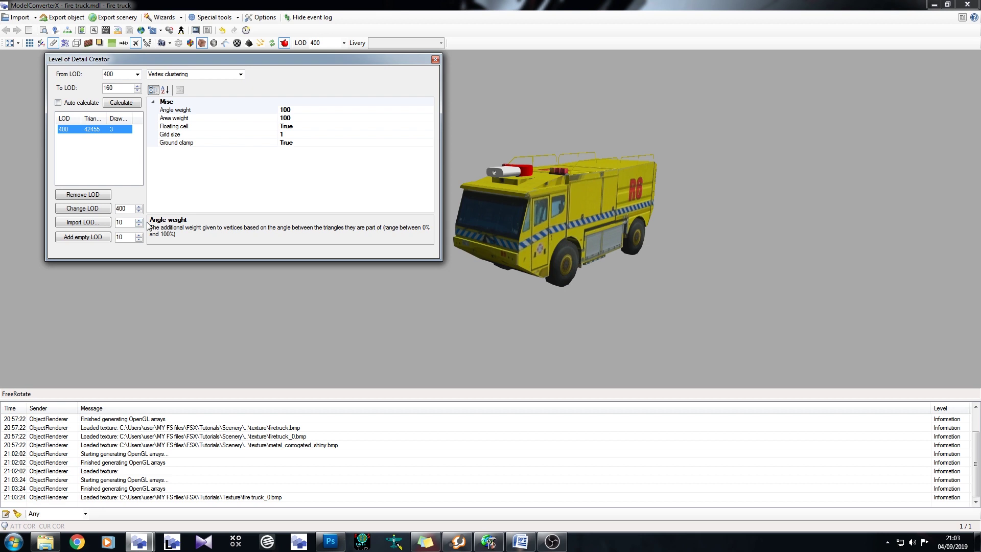
pyautogui.click(345, 43)
pyautogui.click(321, 54)
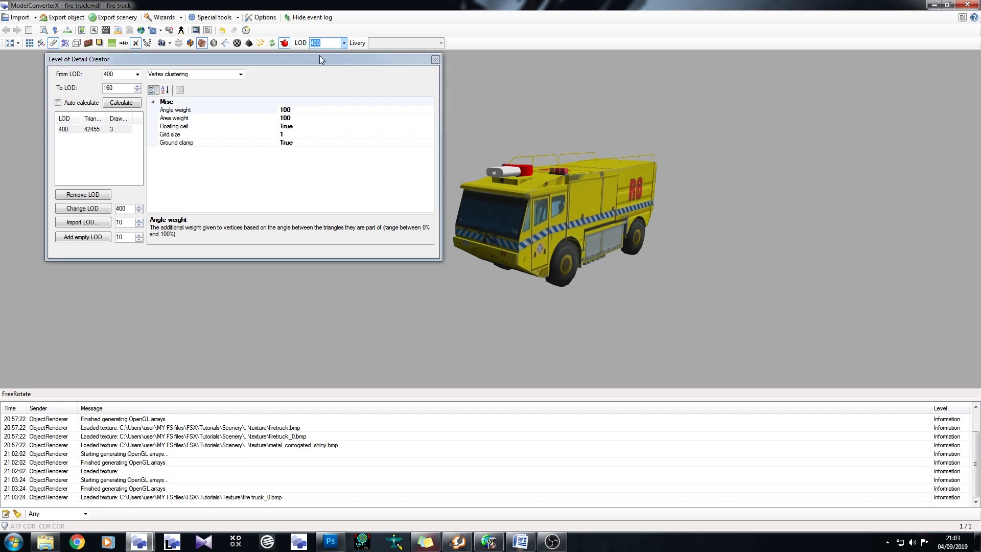
pyautogui.moveTo(624, 179); pyautogui.dragTo(615, 249)
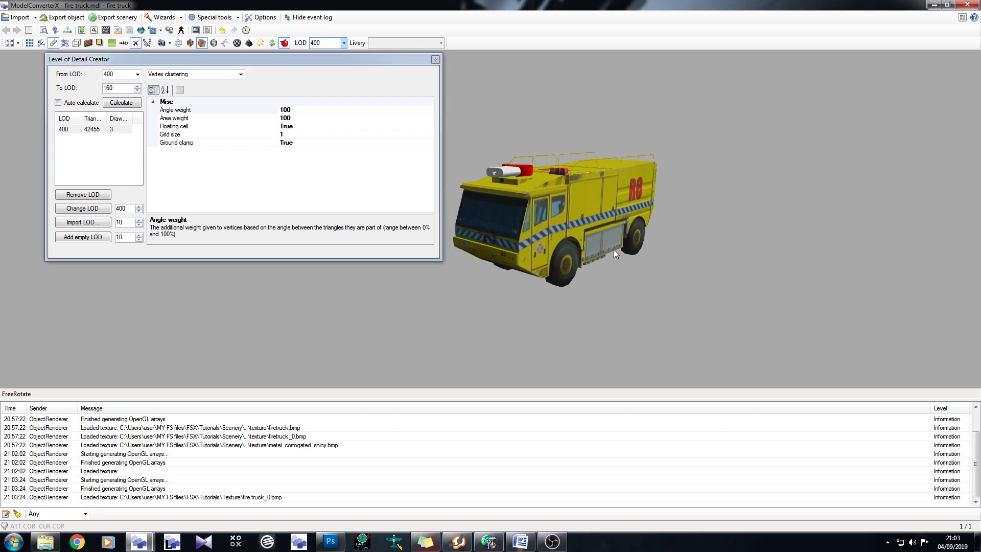
pyautogui.click(275, 61)
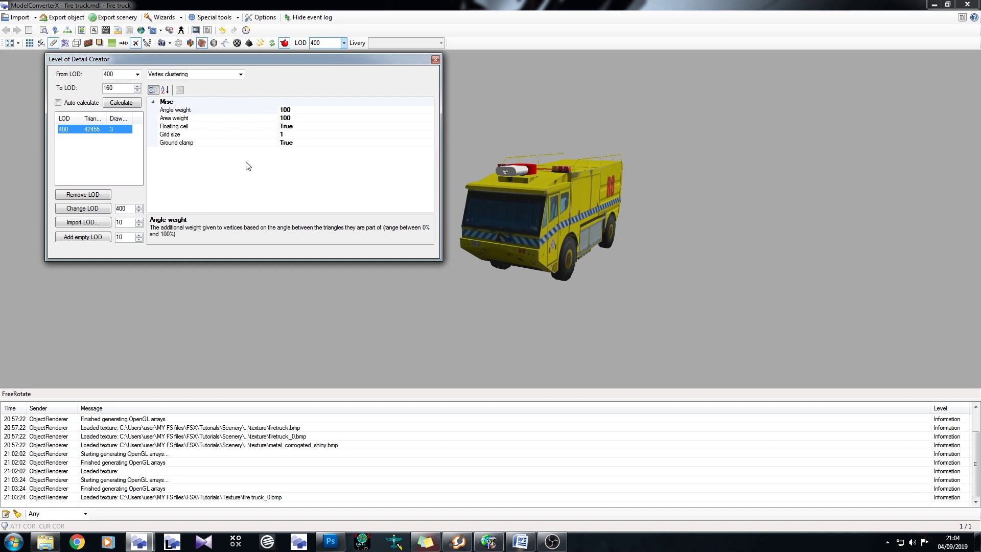
# - Set the target LOD to 300 and the vertex clustering grid size to 0.1
pyautogui.press('Tab')
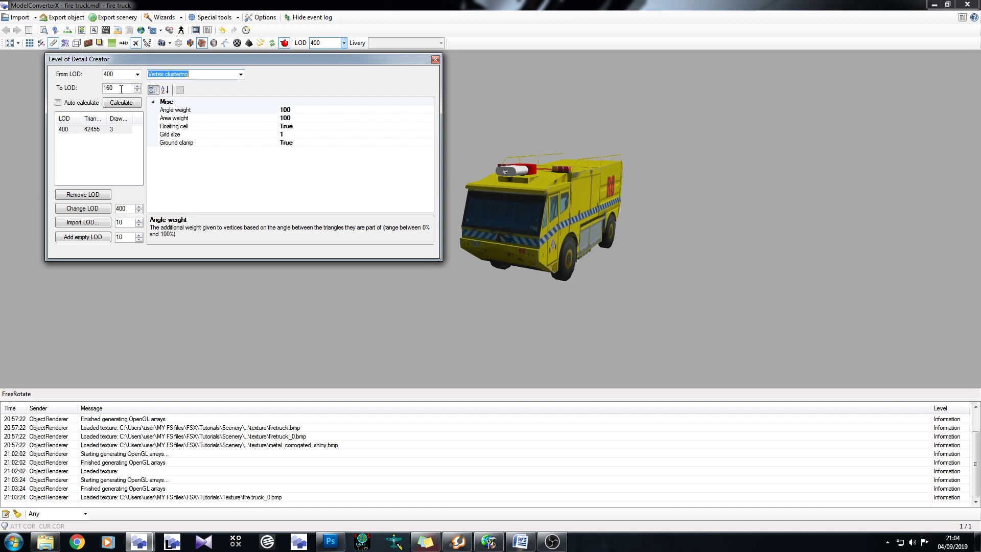
pyautogui.press('Tab')
pyautogui.write('300')
pyautogui.click(296, 132)
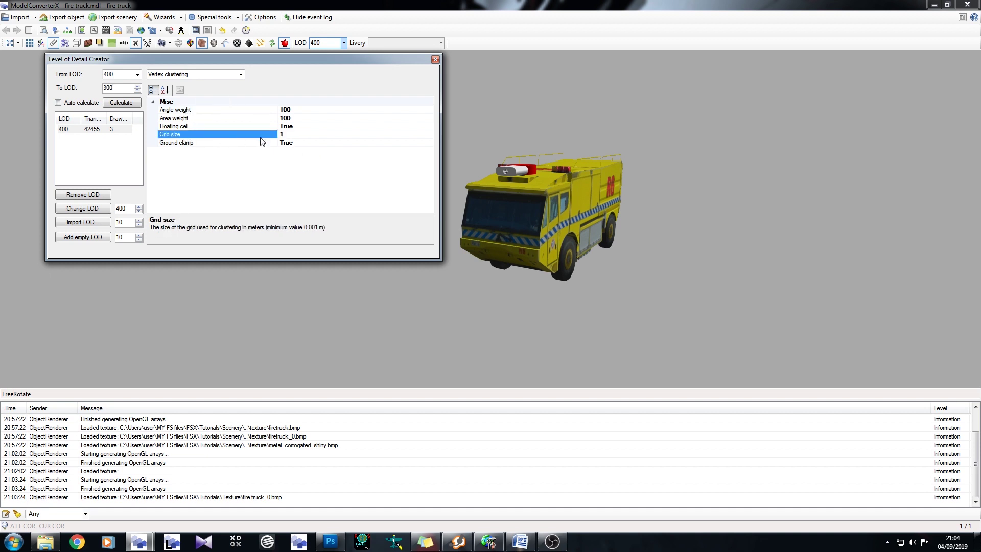
pyautogui.click(301, 143)
pyautogui.click(301, 133)
# - Calculate LOD 300 (1021 triangles) and compare it with the full-detail LOD 400
pyautogui.click(121, 104)
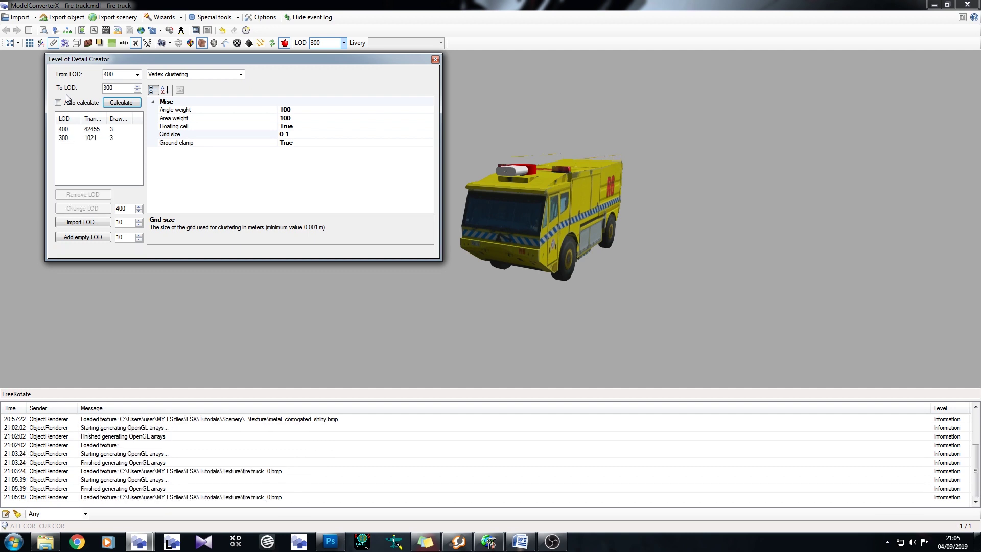
pyautogui.click(92, 131)
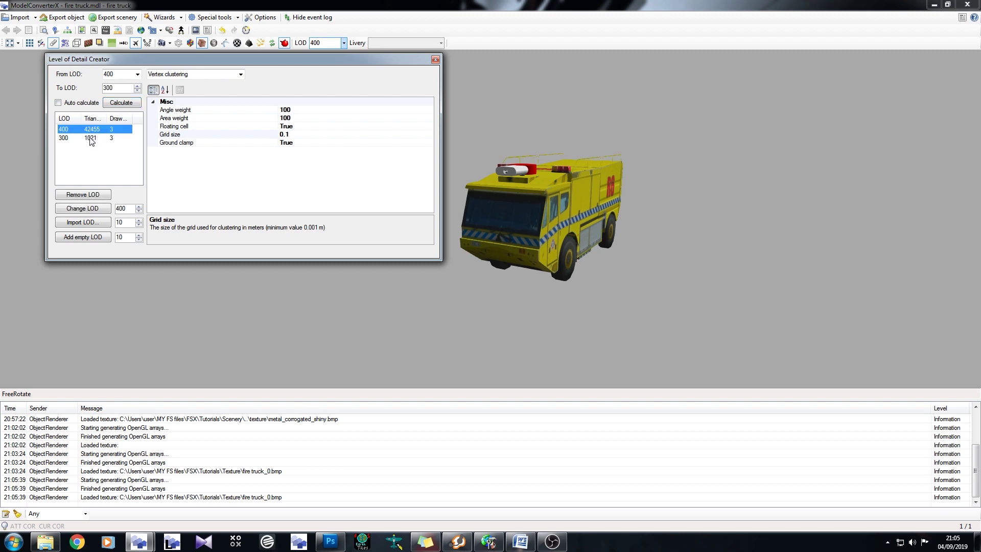
pyautogui.click(90, 138)
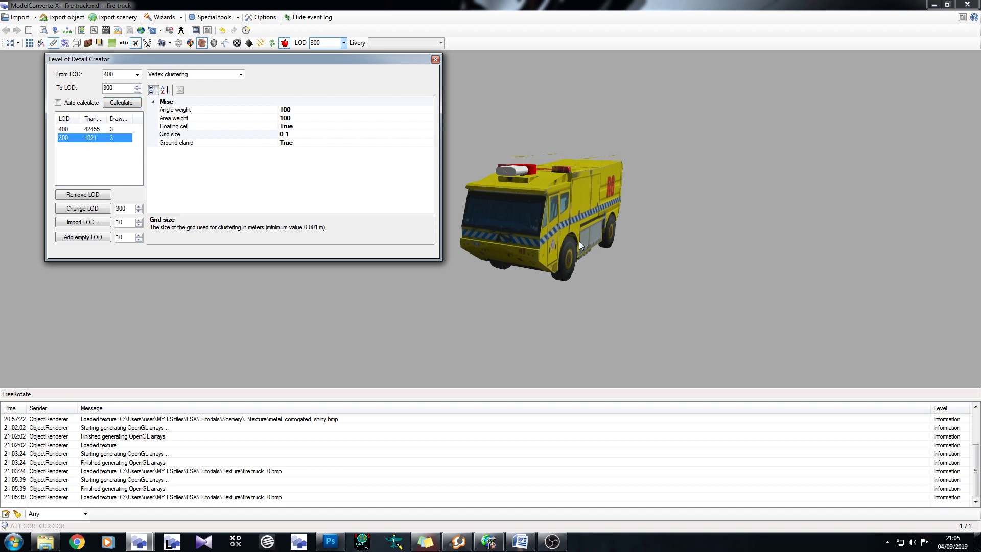
pyautogui.click(97, 131)
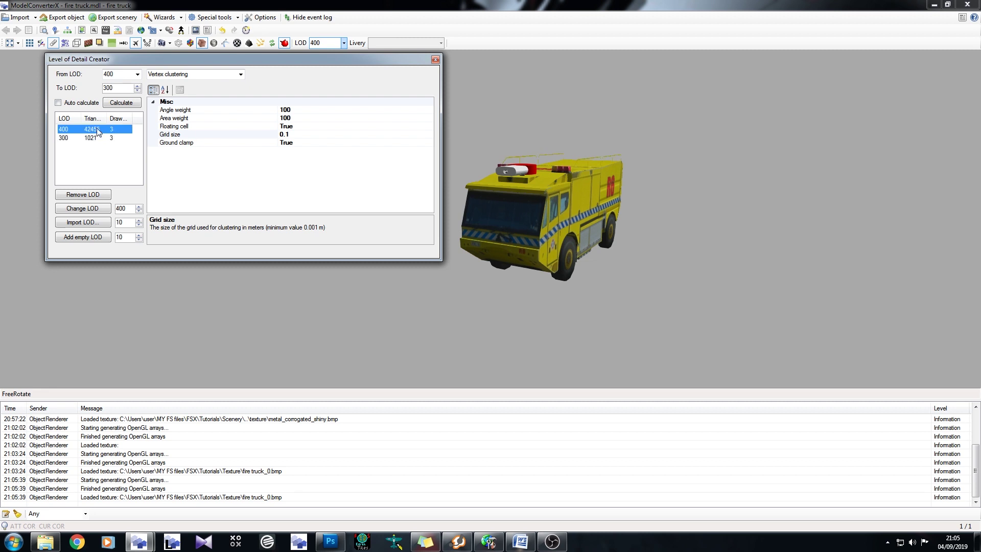
# - Generate LOD 200 from LOD 300, giving 919 triangles
pyautogui.press('Down')
pyautogui.press('Up')
pyautogui.press('Down')
pyautogui.press('Up')
pyautogui.press('Down')
pyautogui.press('Up')
pyautogui.press('Down')
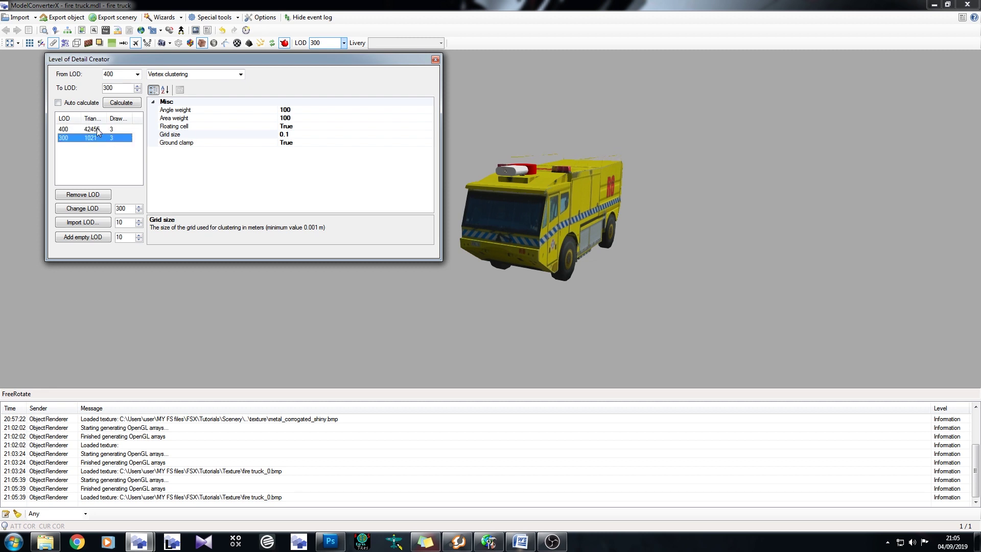
pyautogui.press('Up')
pyautogui.press('Down')
pyautogui.press('Up')
pyautogui.press('Down')
pyautogui.press('Up')
pyautogui.press('Down')
pyautogui.press('Up')
pyautogui.press('Down')
pyautogui.press('Up')
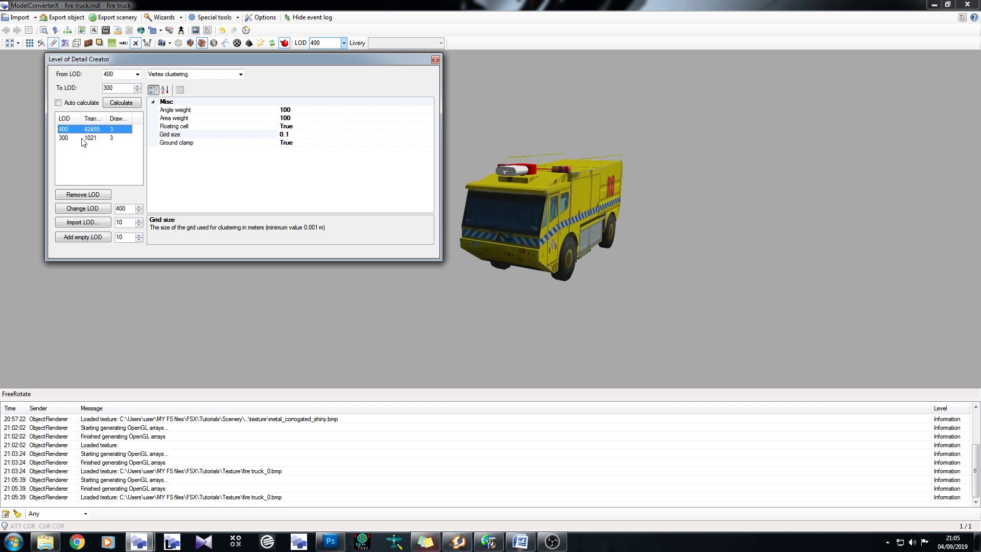
pyautogui.click(84, 139)
pyautogui.click(137, 74)
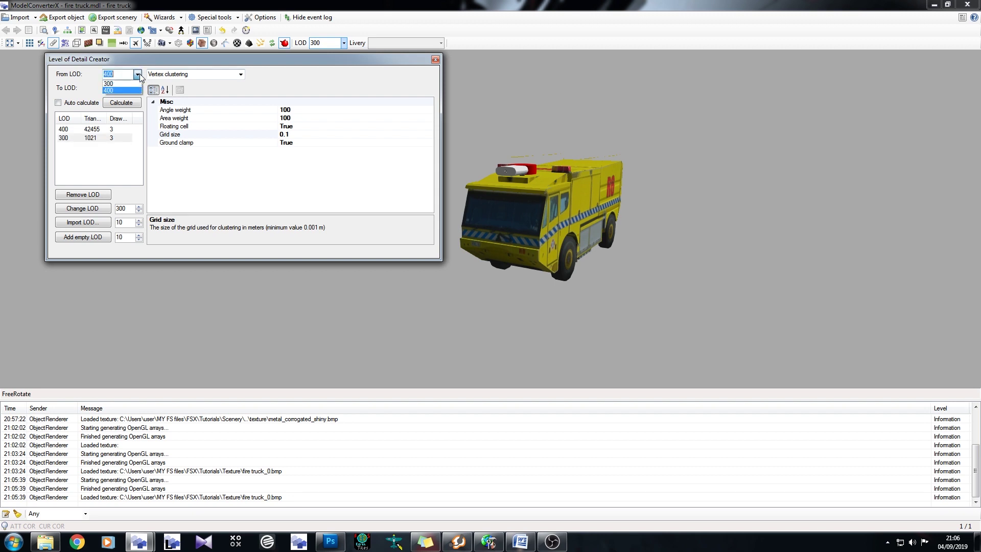
pyautogui.click(126, 85)
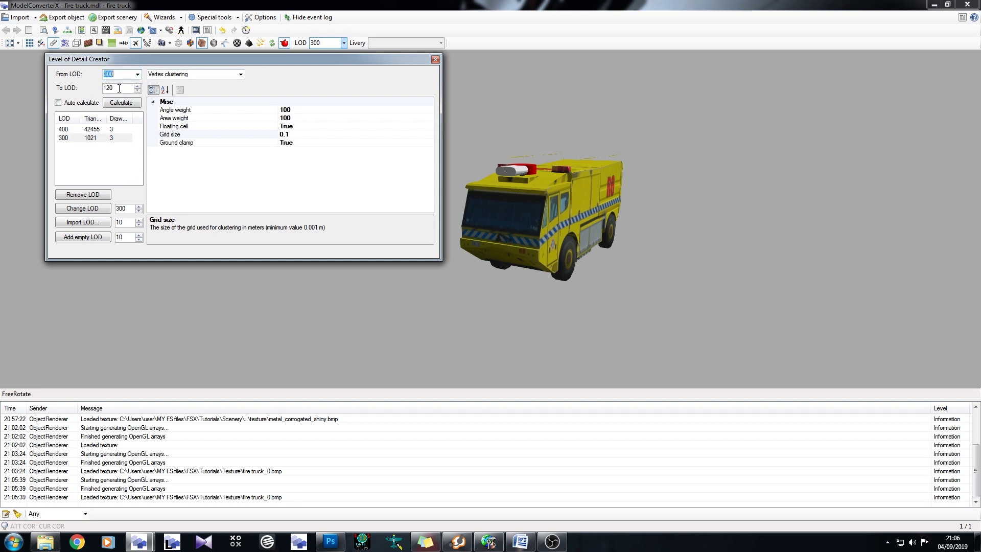
pyautogui.press('Tab')
pyautogui.write('2')
pyautogui.click(115, 104)
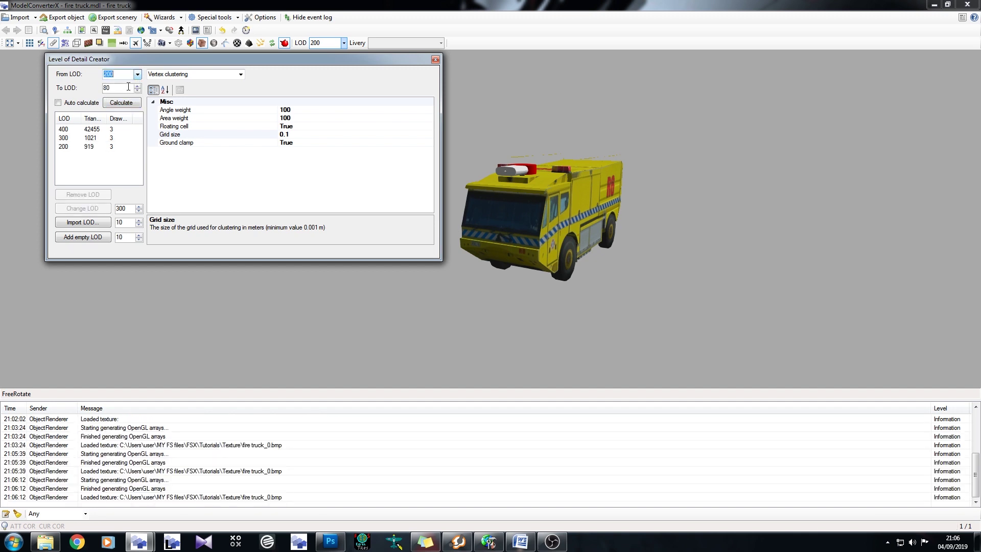
# - Calculate LOD 100 (887 triangles) and step through the 300, 200 and 100 levels
pyautogui.write('100')
pyautogui.click(121, 103)
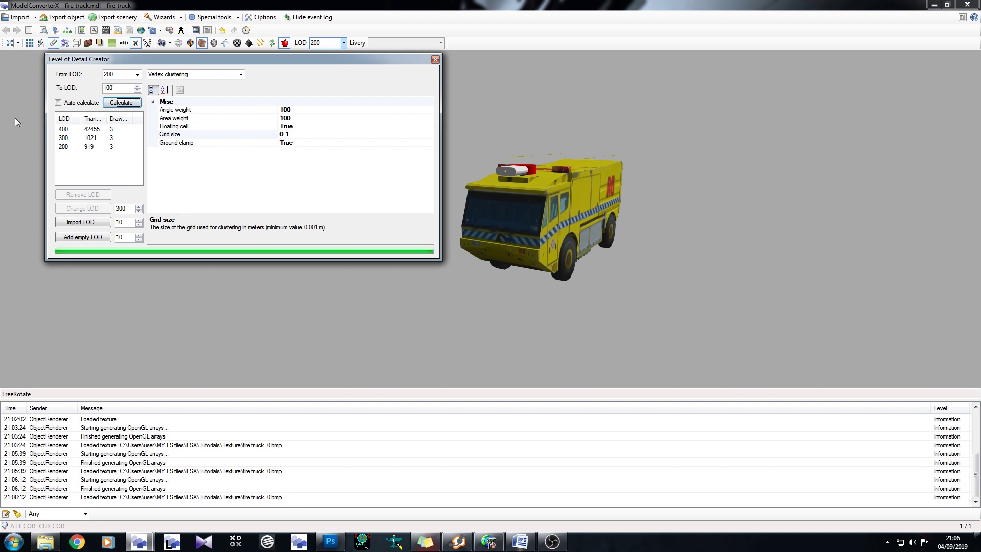
pyautogui.click(105, 130)
pyautogui.click(105, 137)
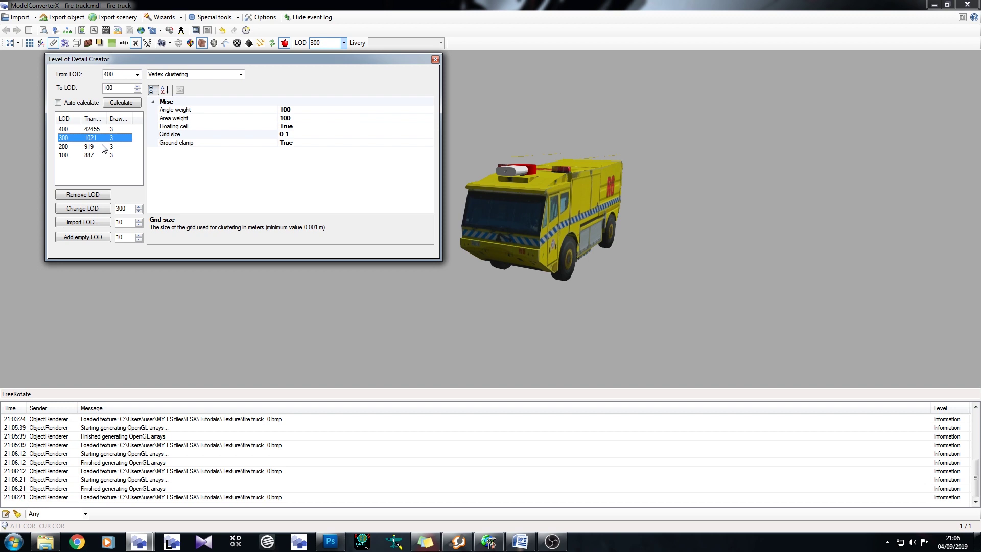
pyautogui.click(106, 146)
pyautogui.click(101, 139)
pyautogui.click(102, 148)
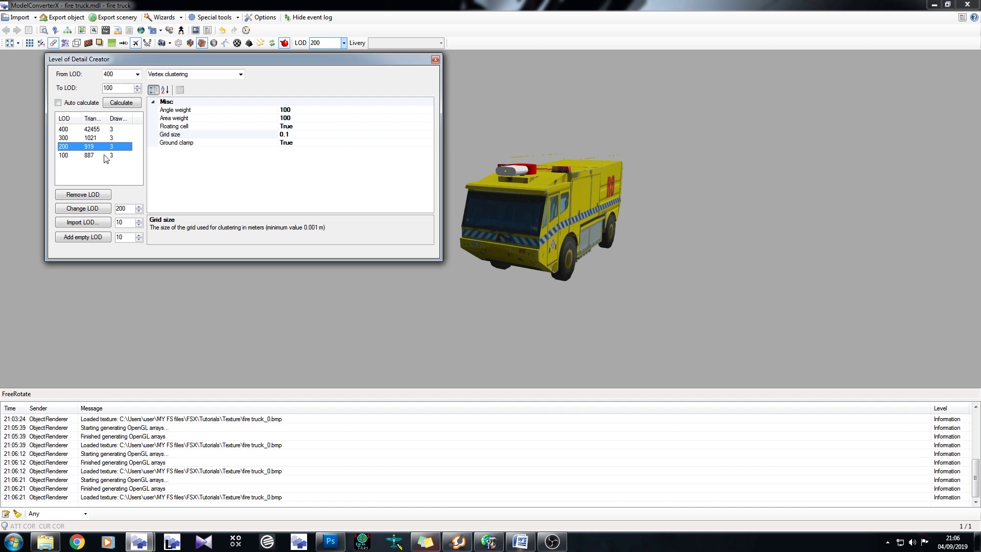
pyautogui.click(95, 157)
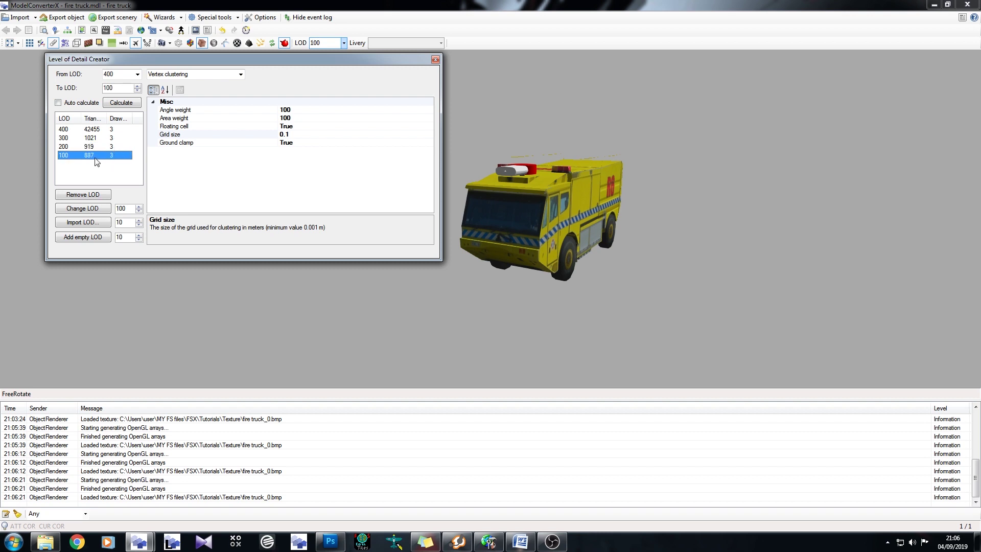
# - Generate LOD 80 from LOD 100, giving 696 triangles
pyautogui.click(290, 135)
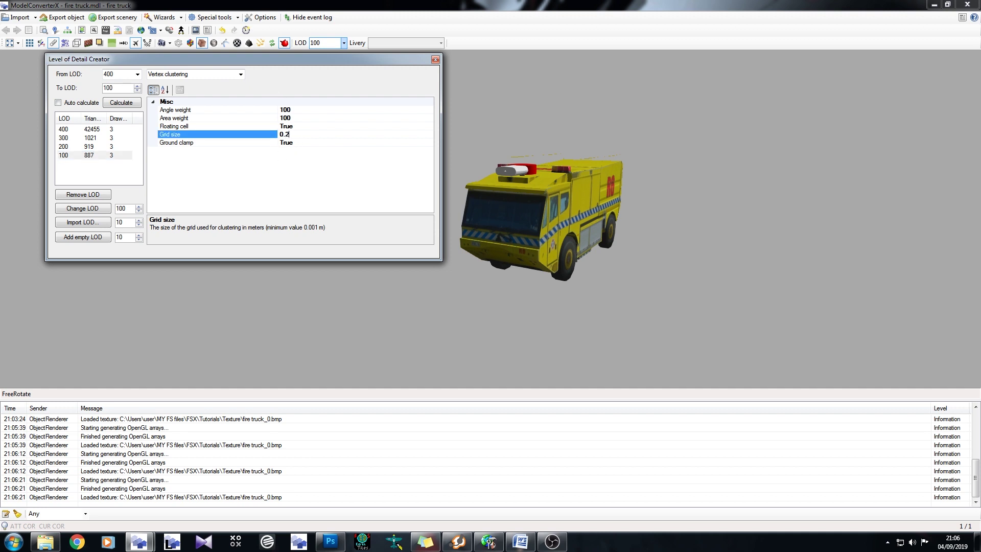
pyautogui.click(138, 74)
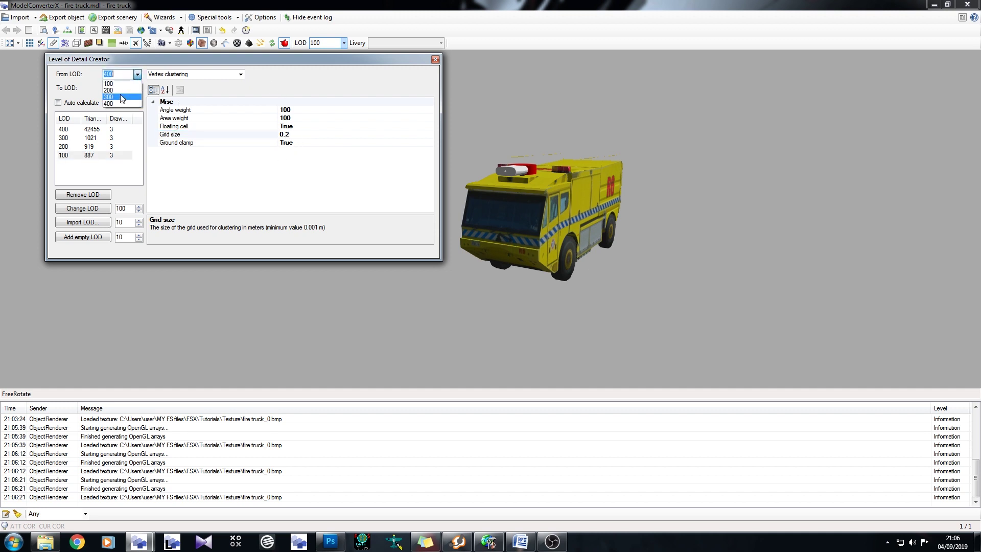
pyautogui.click(117, 84)
pyautogui.click(114, 90)
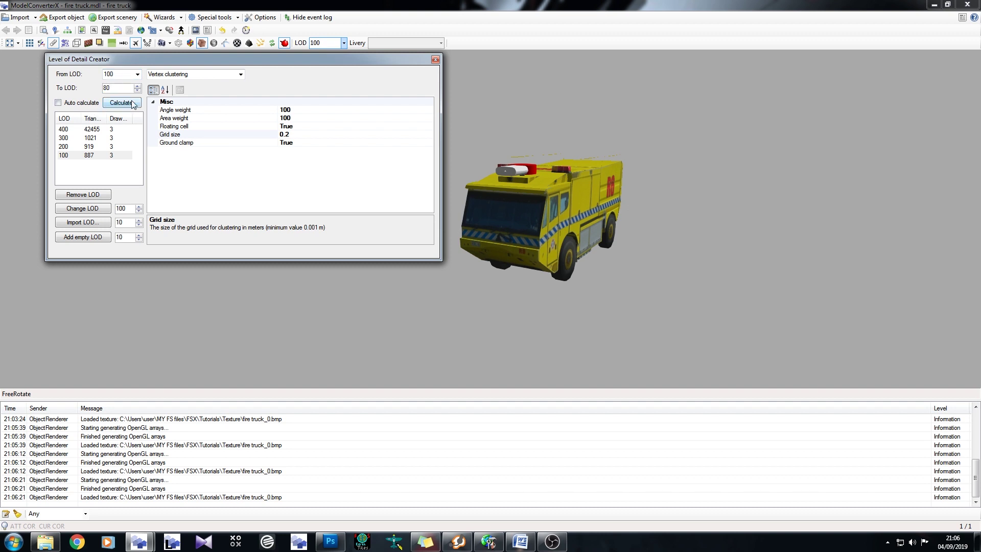
pyautogui.click(132, 104)
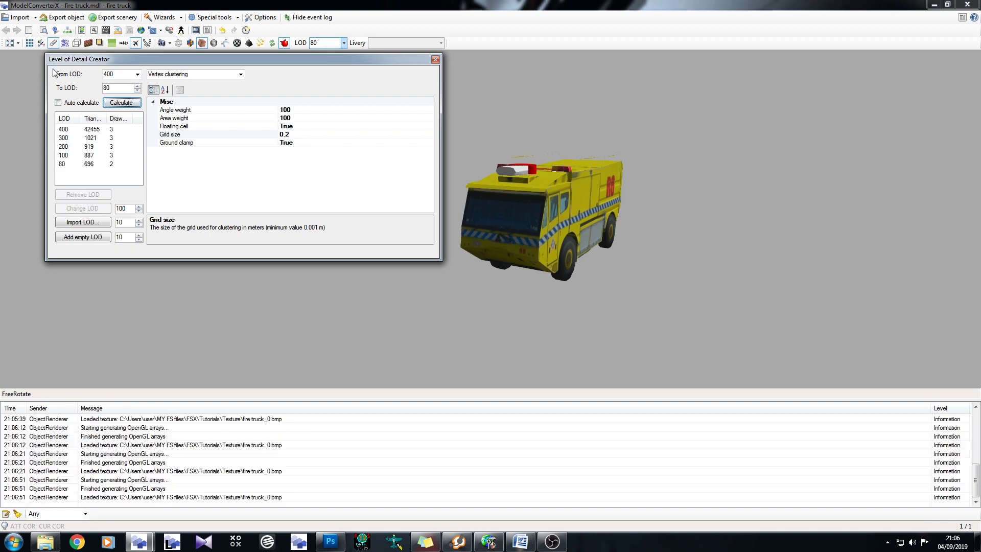
# - Generate LOD 70 from LOD 80 at grid size 0.3, giving 573 triangles in 2 draw calls
pyautogui.click(298, 134)
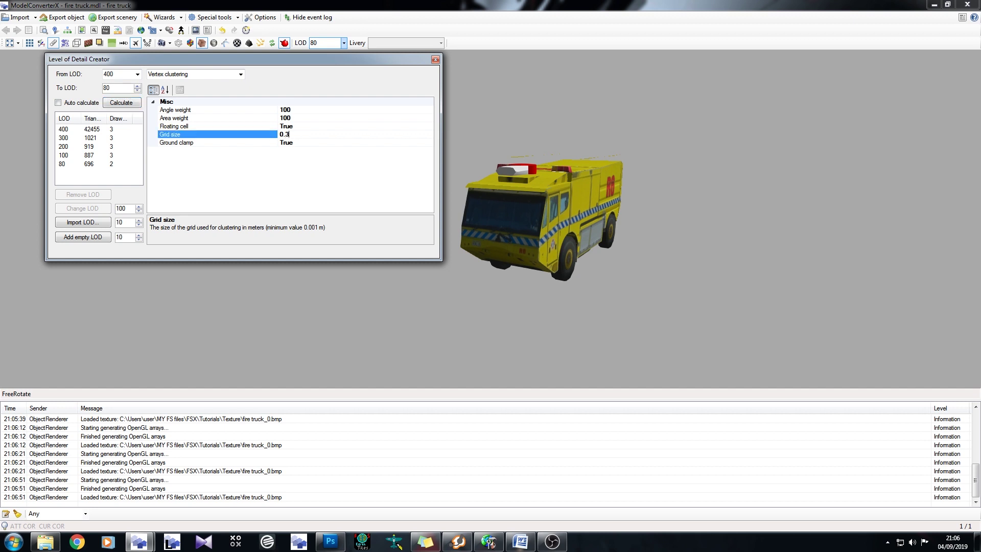
pyautogui.click(137, 74)
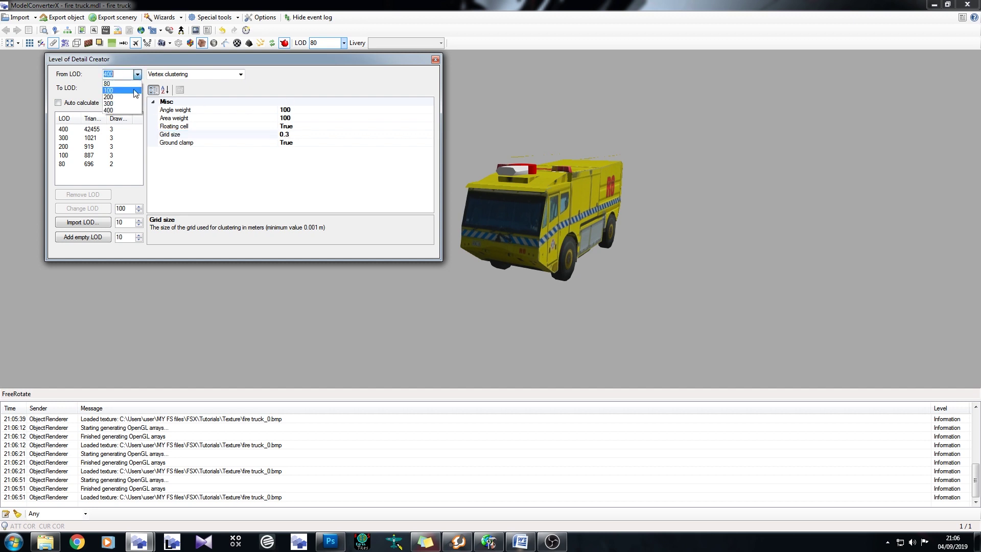
pyautogui.click(132, 84)
pyautogui.doubleClick(125, 91)
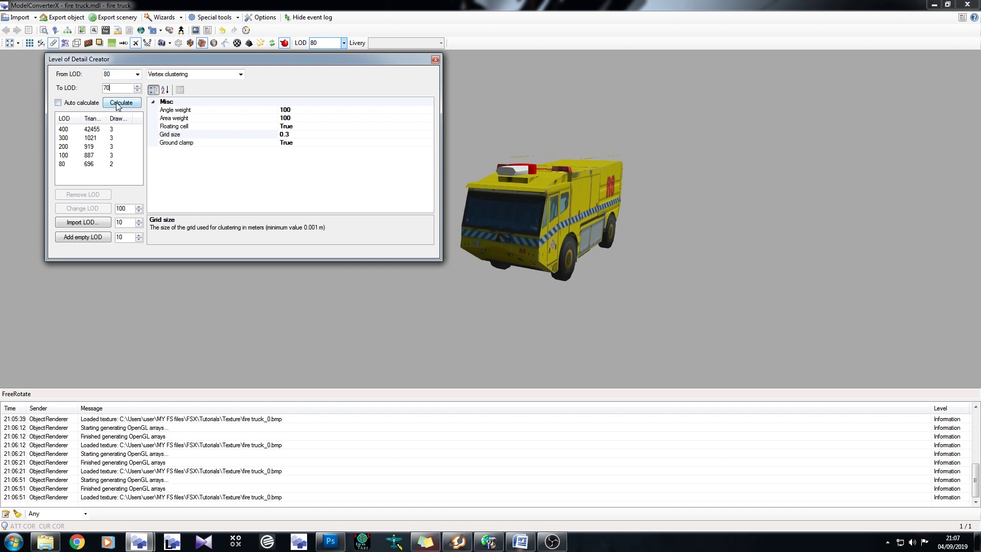
pyautogui.click(120, 103)
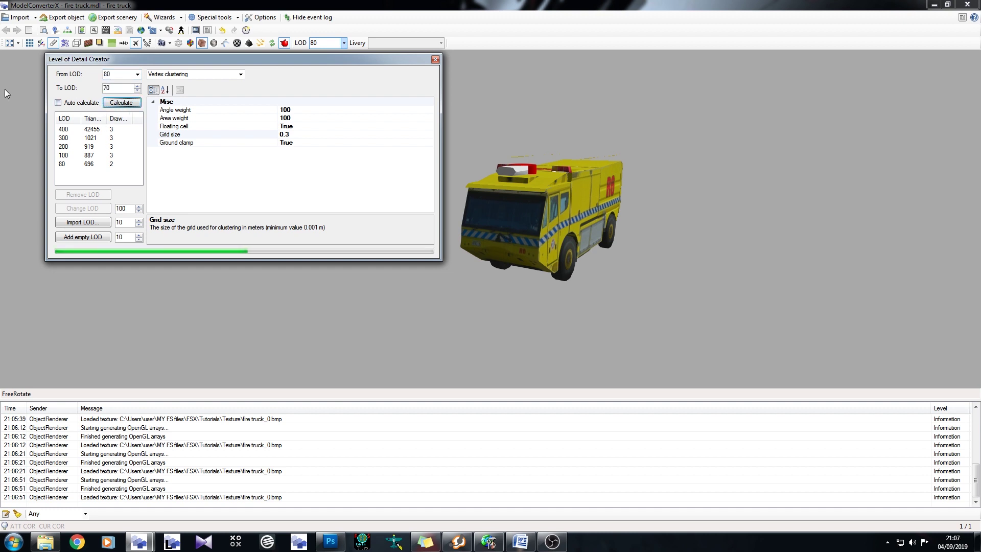
# - Generate LOD 60 from LOD 70 at grid size 0.4, giving 468 triangles
pyautogui.click(296, 134)
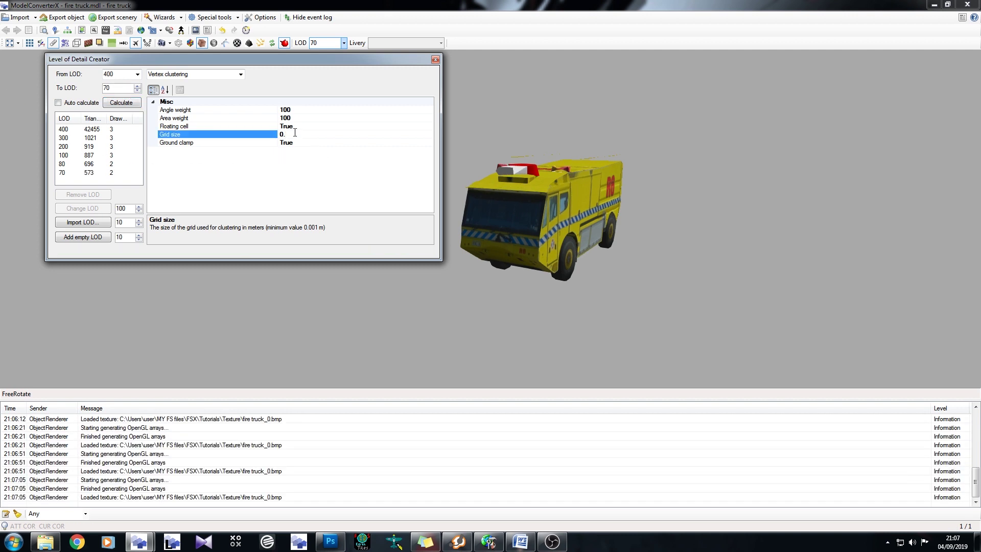
pyautogui.click(137, 74)
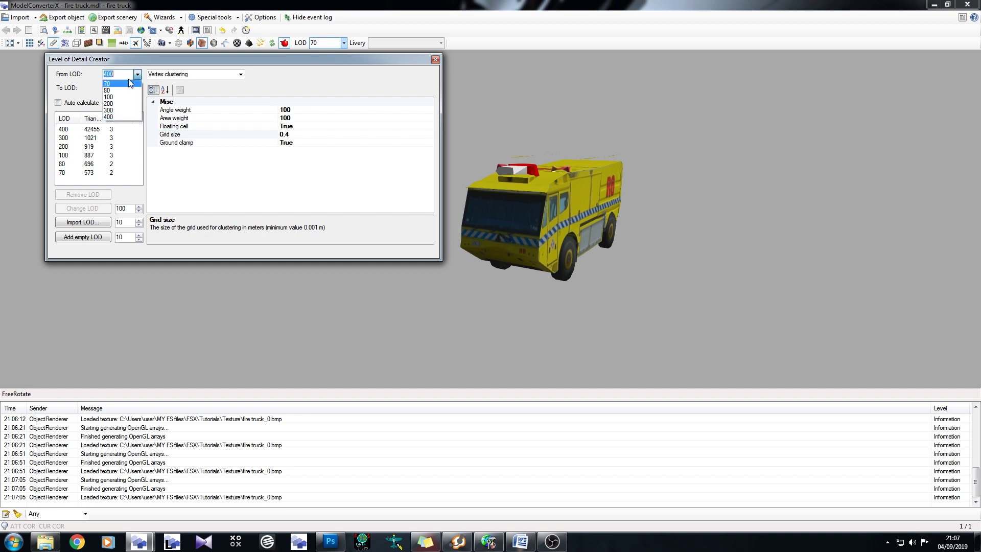
pyautogui.click(126, 87)
pyautogui.doubleClick(119, 87)
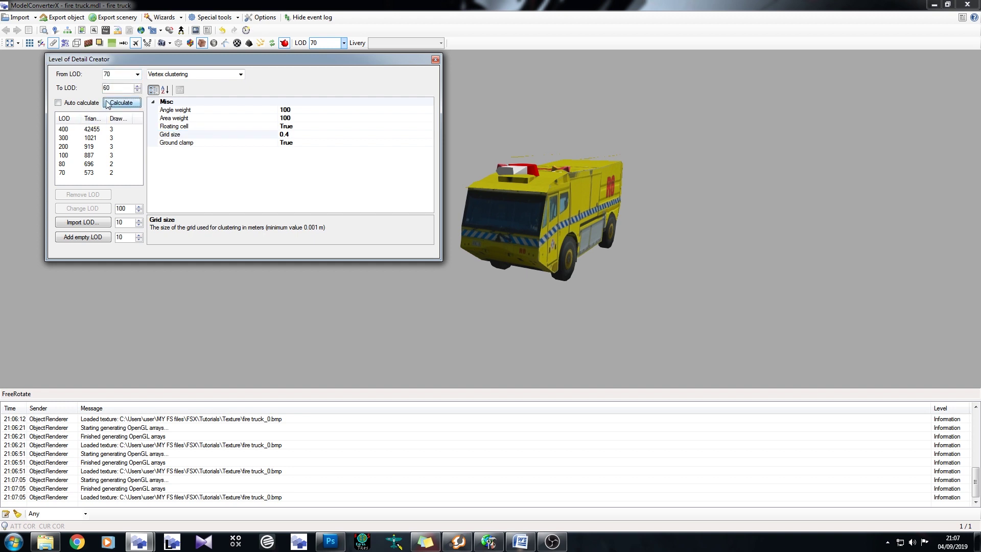
pyautogui.click(121, 103)
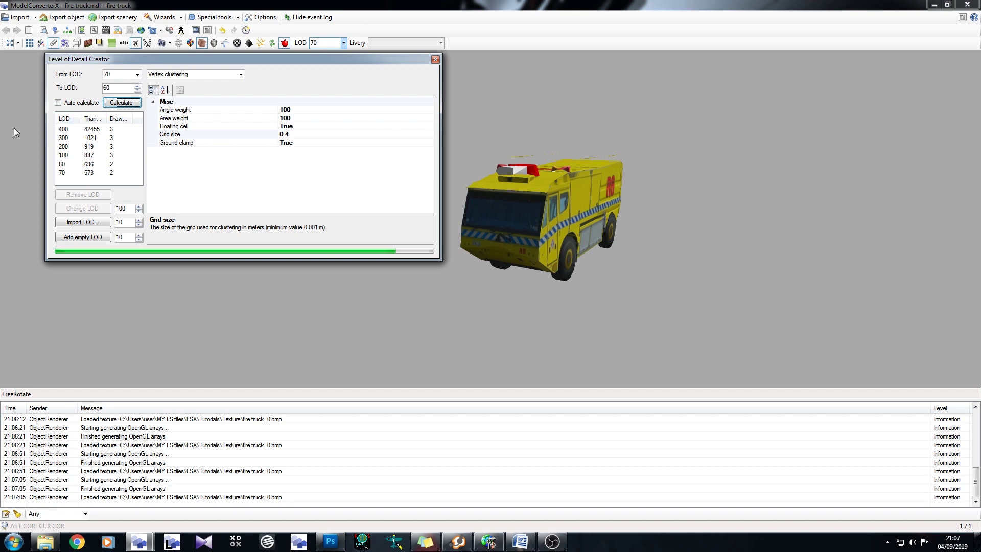
pyautogui.scroll(-1, 136, 141)
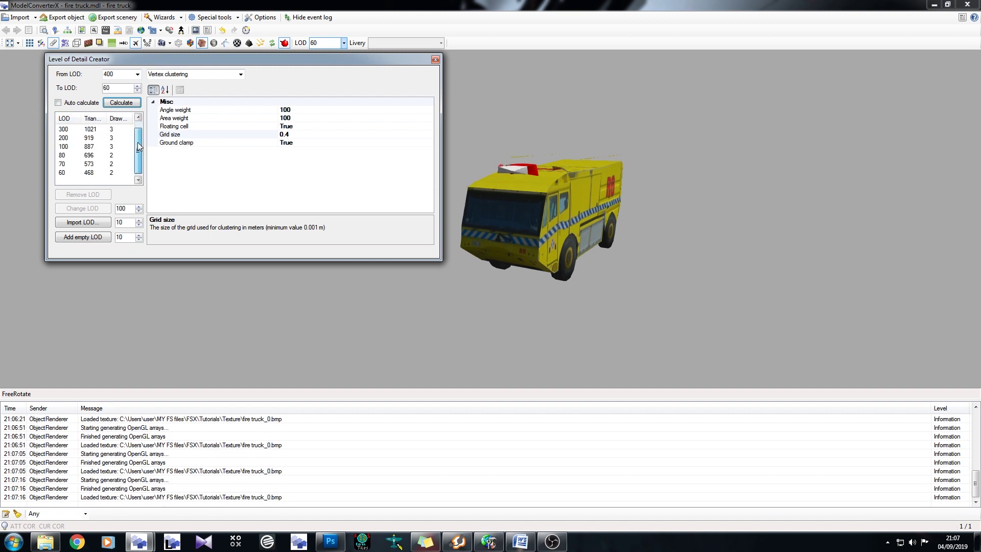
# - Generate LOD 50 from LOD 60 at grid size 0.5, giving 419 triangles
pyautogui.click(137, 75)
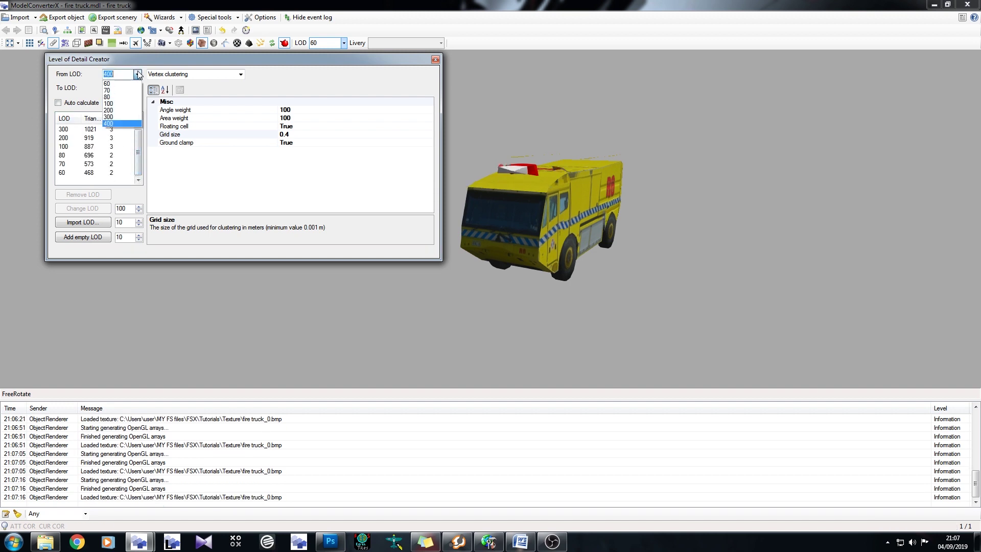
pyautogui.click(118, 83)
pyautogui.doubleClick(110, 87)
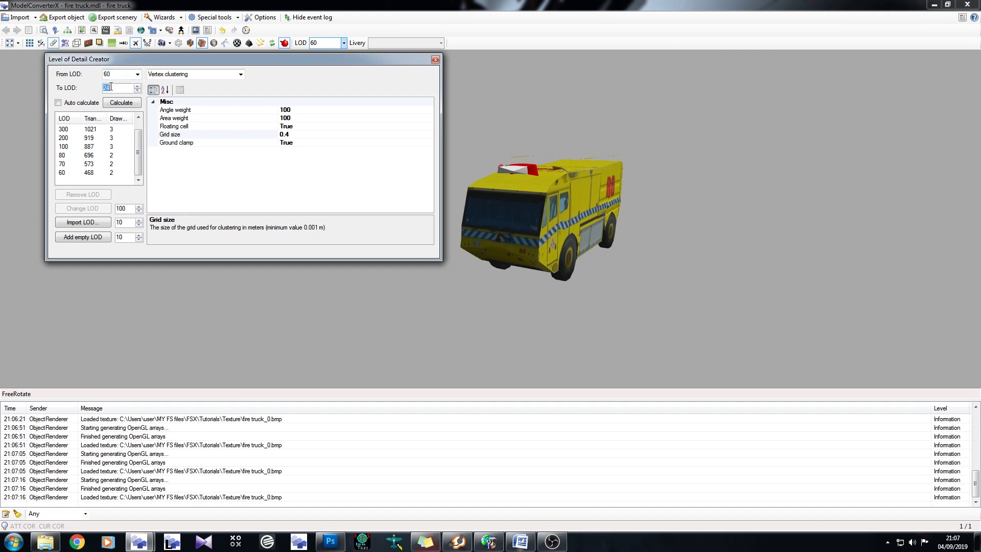
pyautogui.write('520')
pyautogui.click(292, 134)
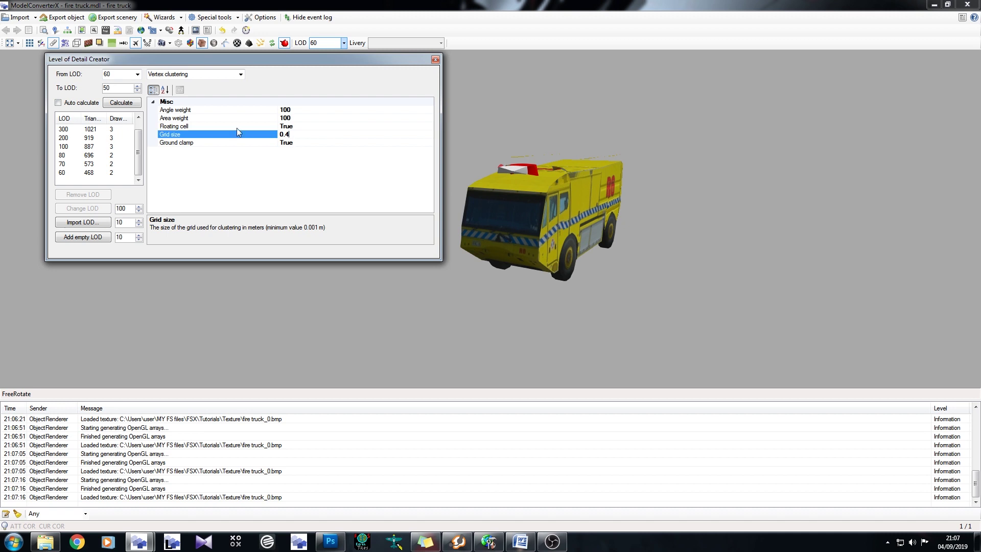
pyautogui.press('BackSpace')
pyautogui.click(121, 102)
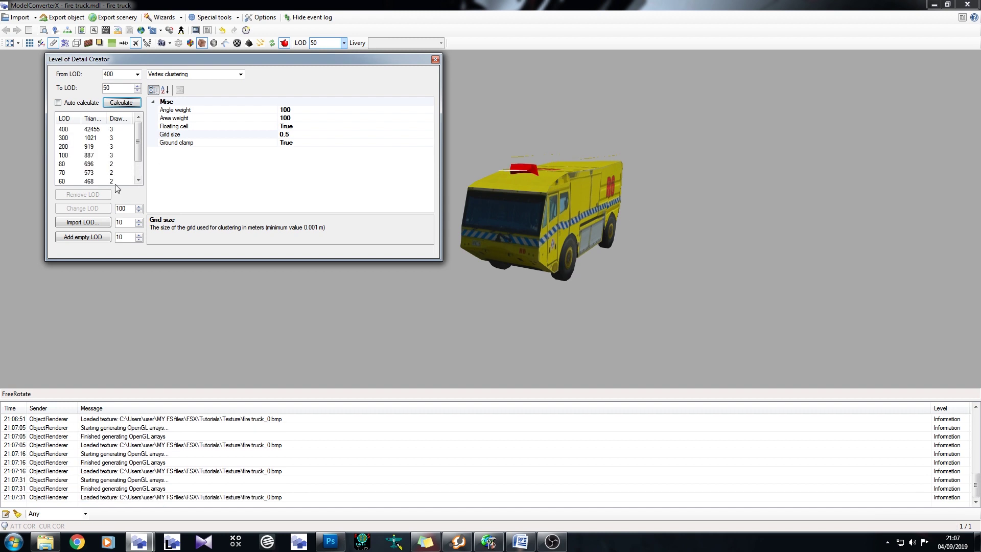
pyautogui.scroll(-2, 137, 150)
# - Inspect the new 50 LOD from a front view, then bring LODs 400 and 300 back into the list
pyautogui.click(85, 173)
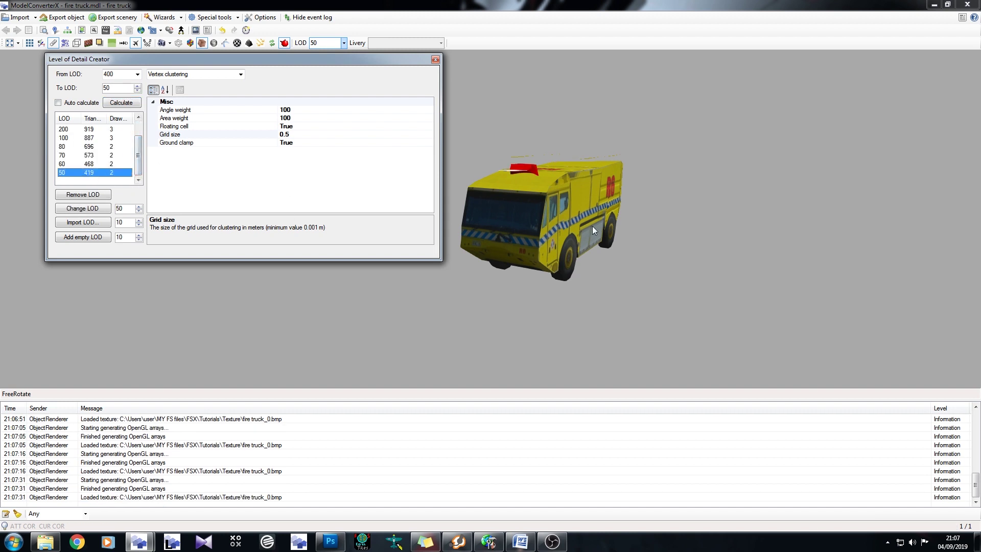
pyautogui.moveTo(592, 225); pyautogui.dragTo(481, 194)
pyautogui.click(138, 118)
pyautogui.click(138, 118)
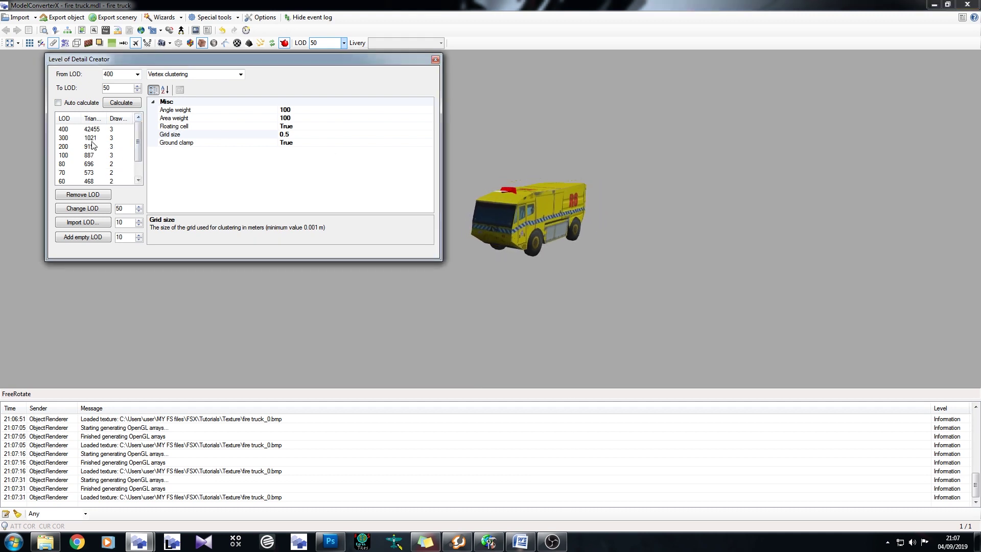
# - Remove the original 400 LOD, select 300 as the new top level, and close the creator
pyautogui.click(63, 129)
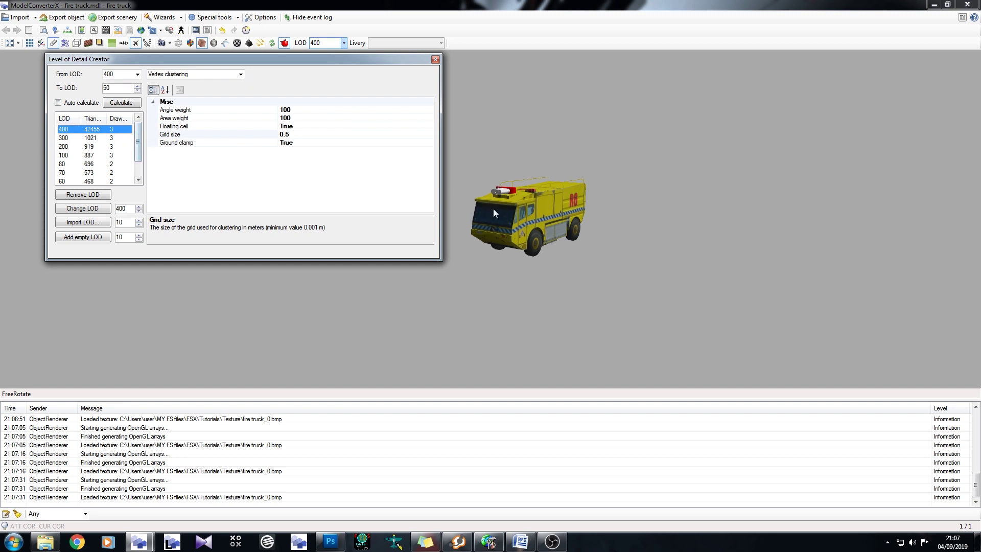
pyautogui.moveTo(493, 209); pyautogui.dragTo(523, 209)
pyautogui.click(93, 132)
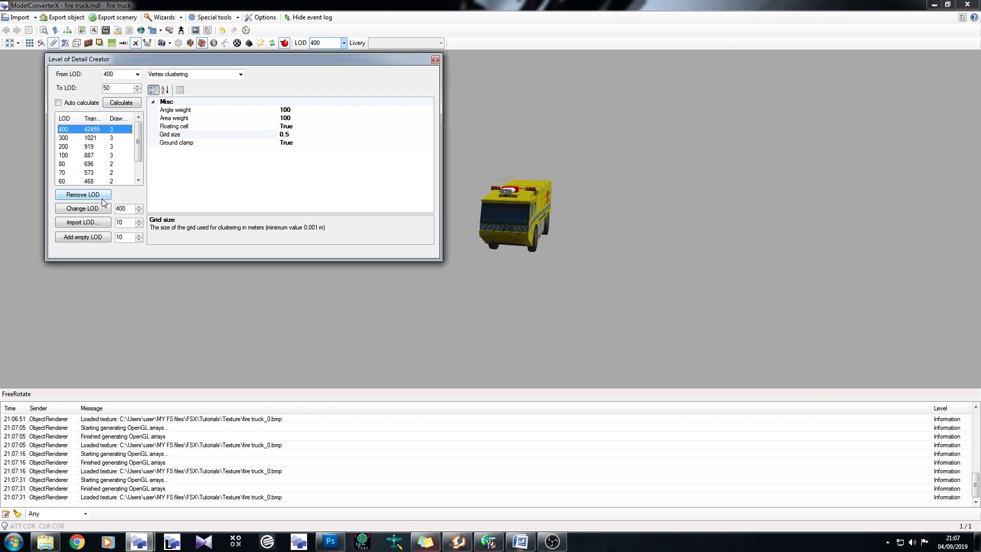
pyautogui.click(83, 195)
pyautogui.click(88, 131)
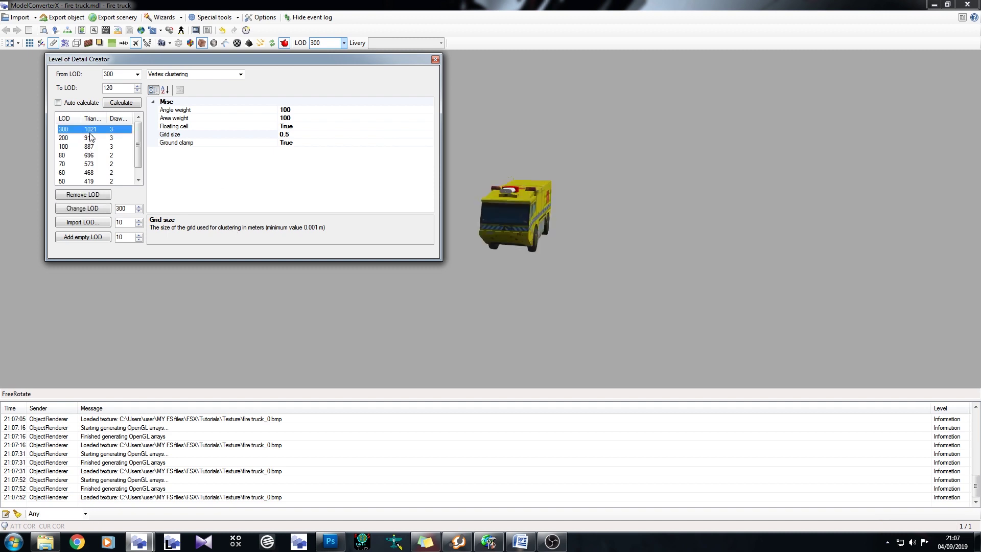
pyautogui.click(436, 60)
# - From a side view, flip the toolbar LOD combo between 300 and 50 to compare them
pyautogui.moveTo(449, 153); pyautogui.dragTo(484, 263)
pyautogui.scroll(5, 501, 187)
pyautogui.click(311, 43)
pyautogui.scroll(-1, 327, 44)
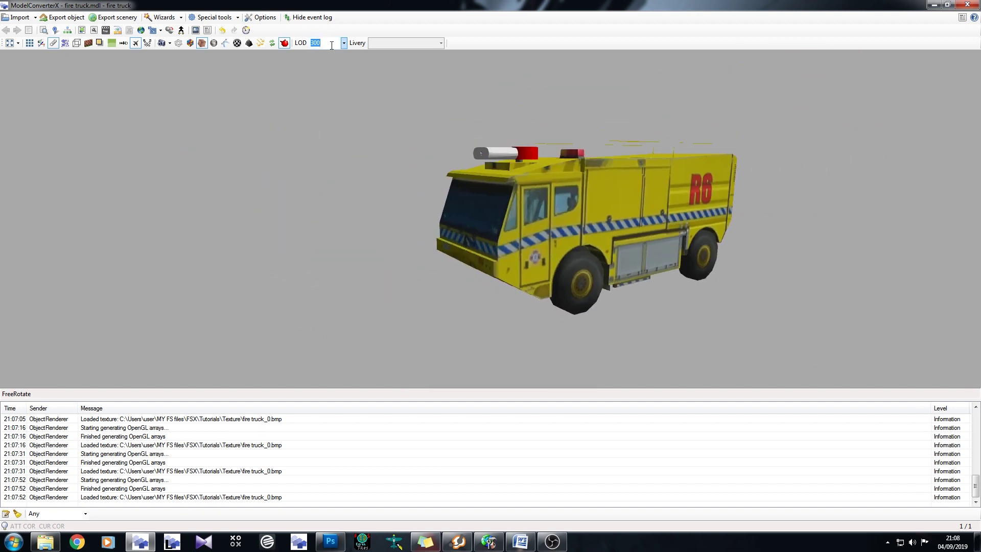
pyautogui.scroll(-2, 332, 45)
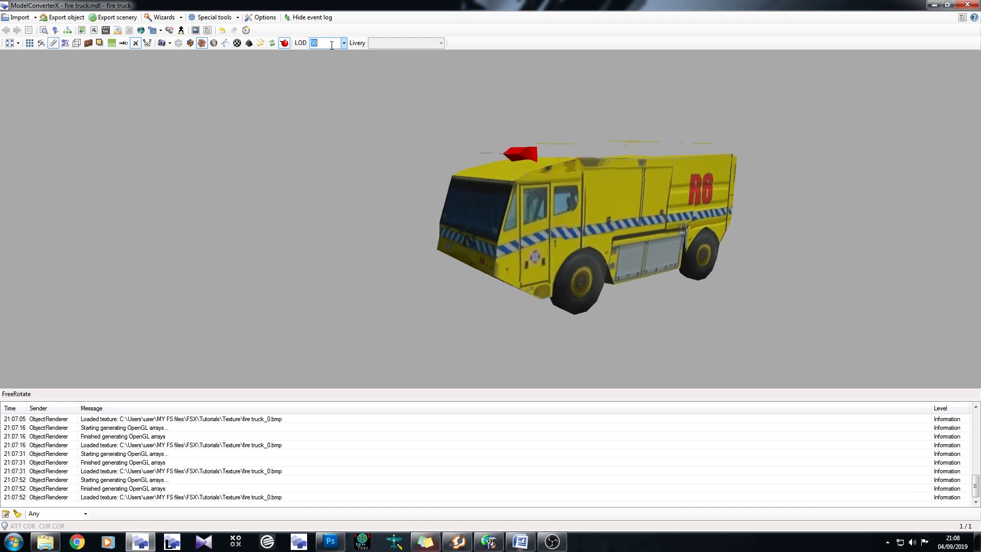
pyautogui.scroll(3, 332, 45)
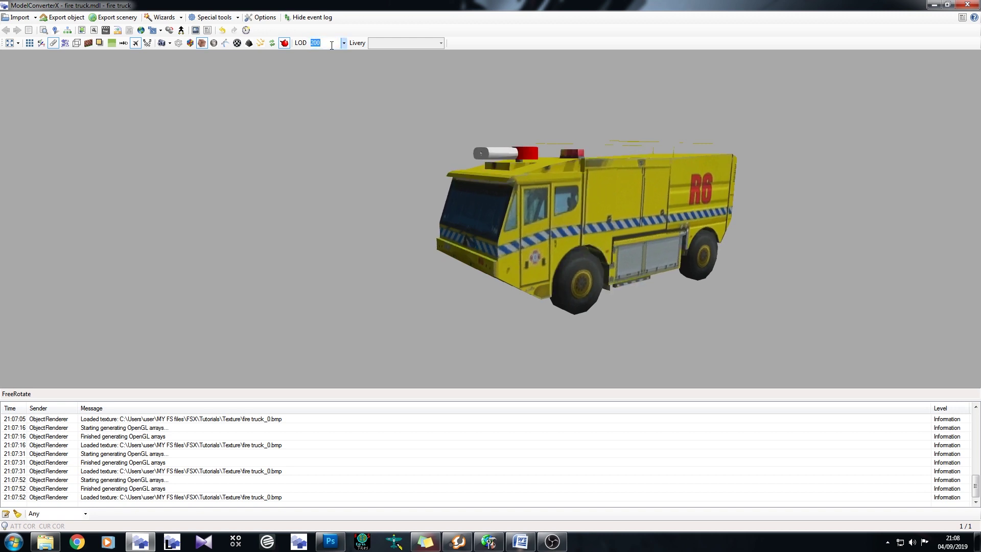
pyautogui.scroll(1, 332, 45)
pyautogui.scroll(-1, 332, 45)
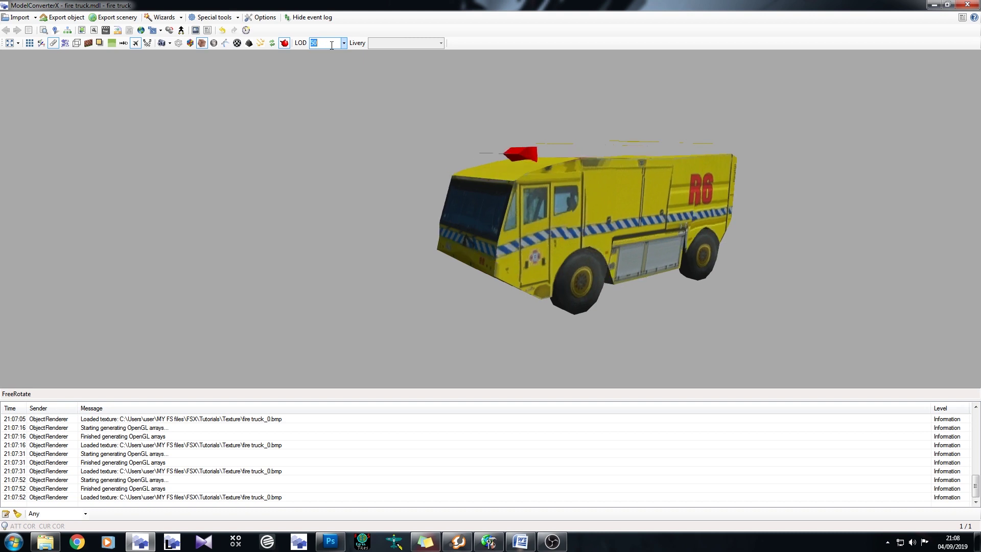
pyautogui.scroll(2, 331, 45)
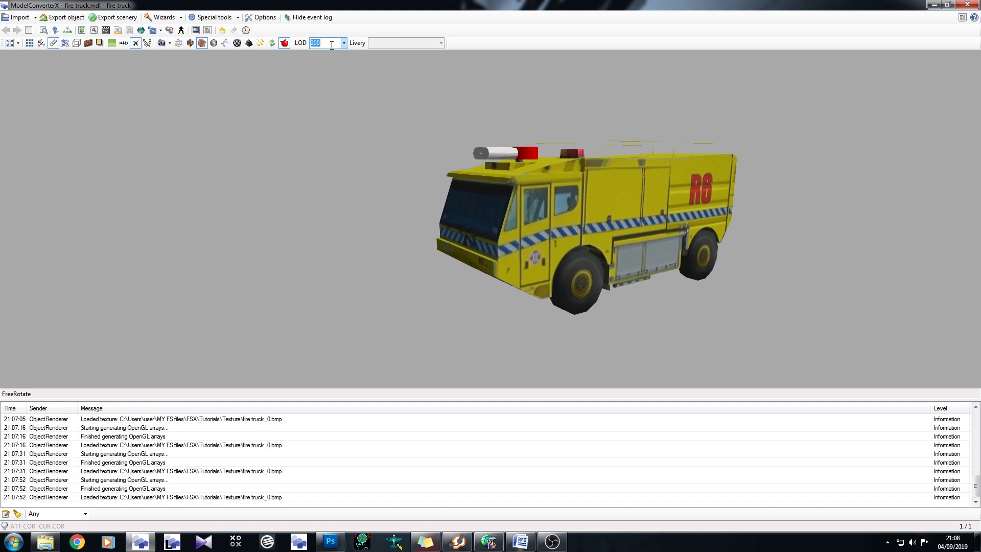
# - Switch to the 50 LOD and rotate the truck through three-quarter and side views to inspect the cab
pyautogui.moveTo(343, 76); pyautogui.dragTo(479, 211)
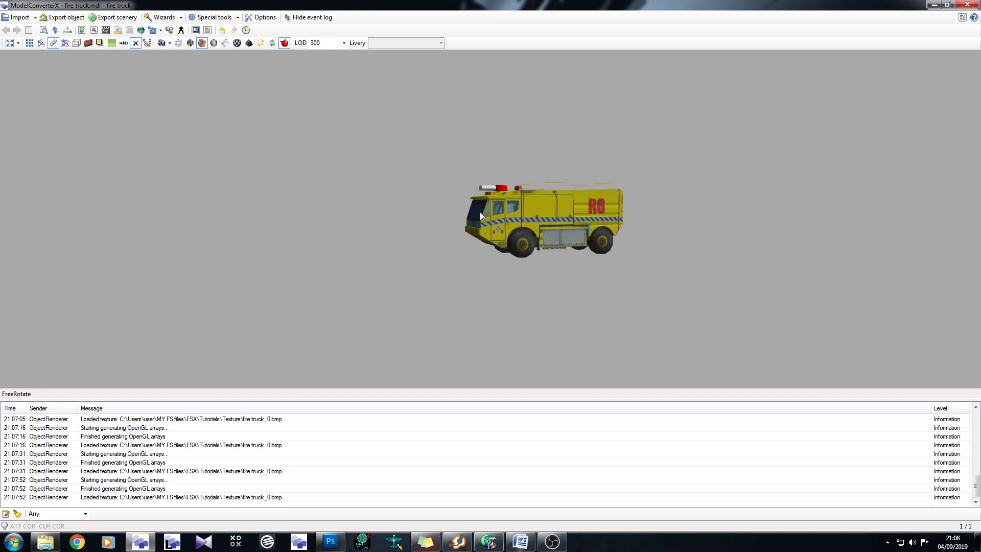
pyautogui.click(321, 42)
pyautogui.scroll(-3, 321, 43)
pyautogui.moveTo(335, 99); pyautogui.dragTo(486, 167)
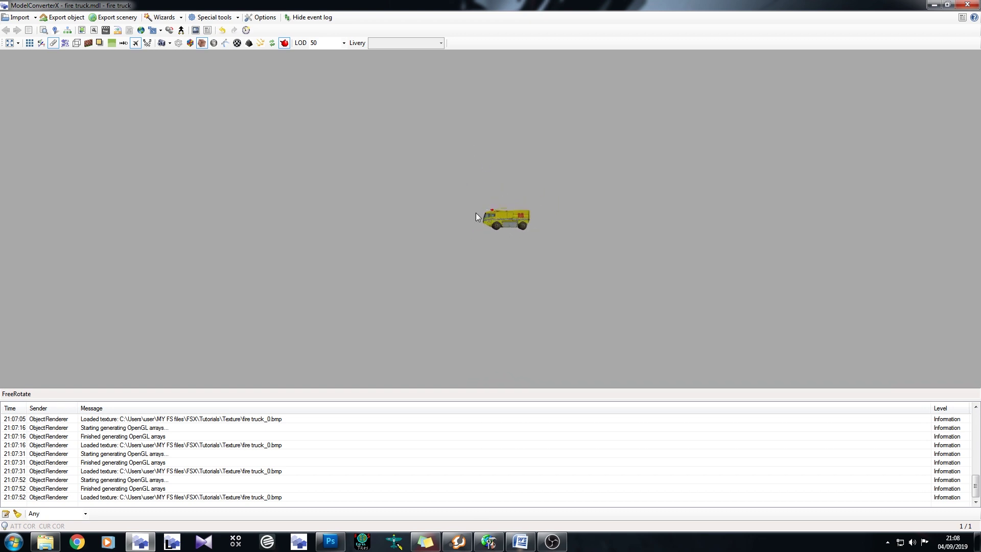
pyautogui.moveTo(476, 213); pyautogui.dragTo(499, 218)
pyautogui.moveTo(506, 212); pyautogui.dragTo(471, 212)
pyautogui.scroll(5, 471, 211)
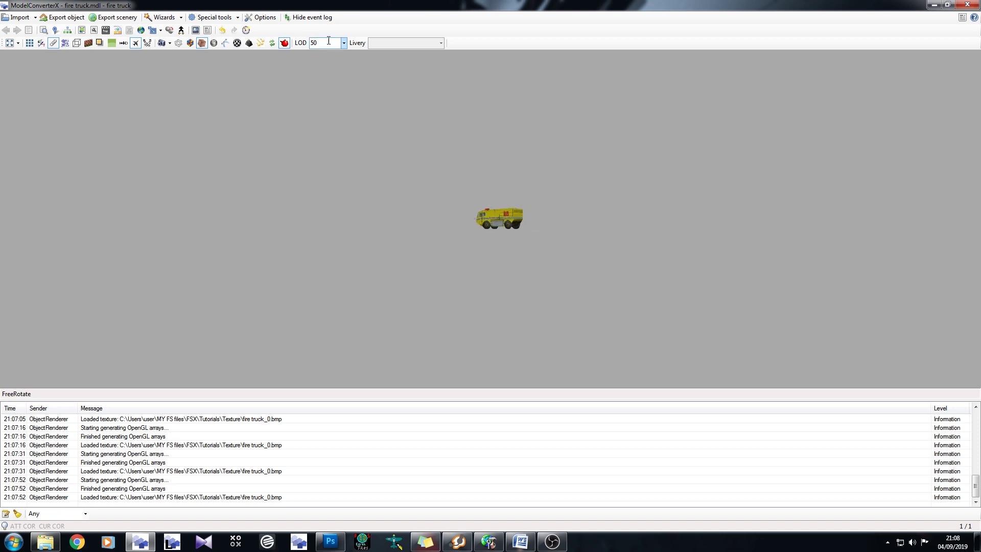
pyautogui.click(328, 42)
# - Scroll the LOD combo back and forth through 50, 100 and 300, ending on LOD 300
pyautogui.scroll(-3, 328, 42)
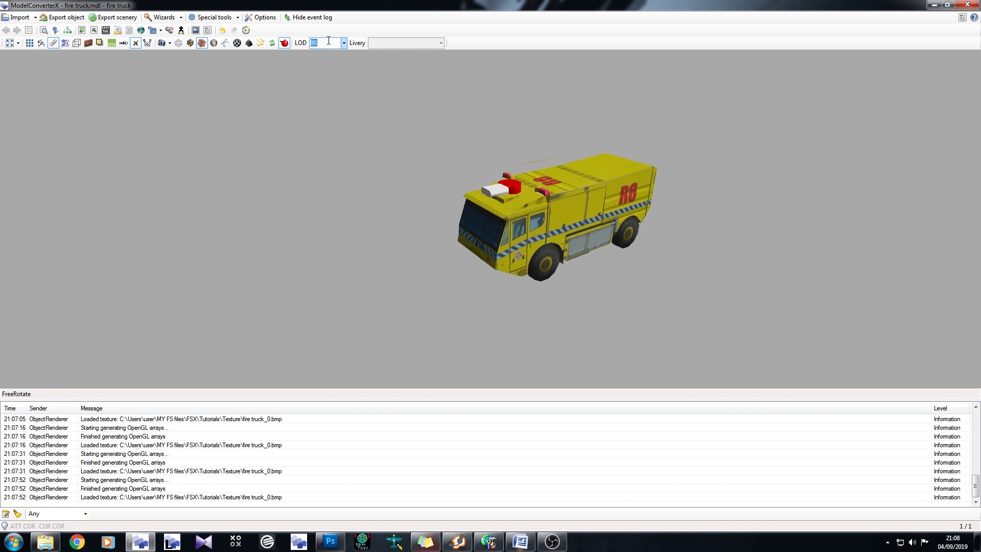
pyautogui.scroll(1, 329, 41)
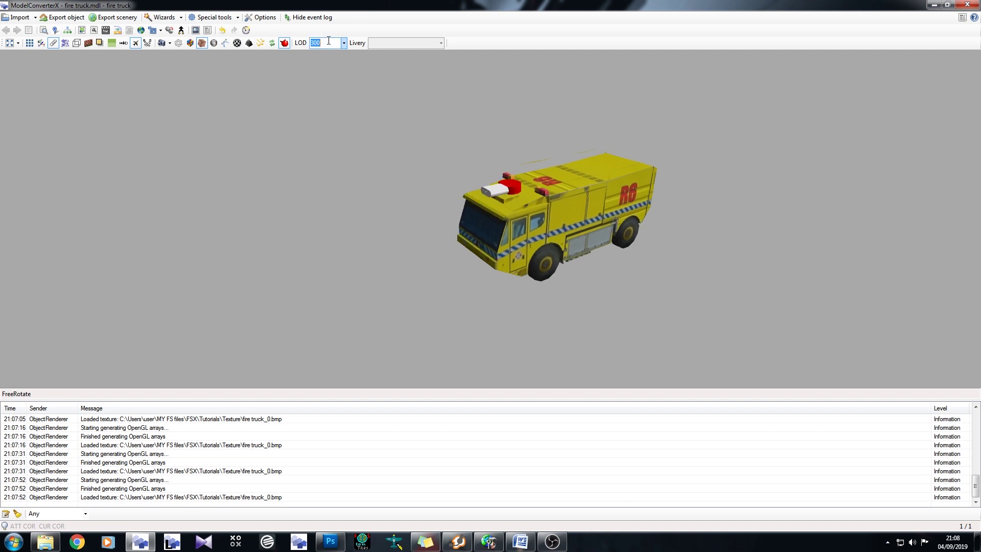
pyautogui.scroll(1, 329, 41)
pyautogui.scroll(-1, 329, 41)
pyautogui.scroll(-2, 329, 41)
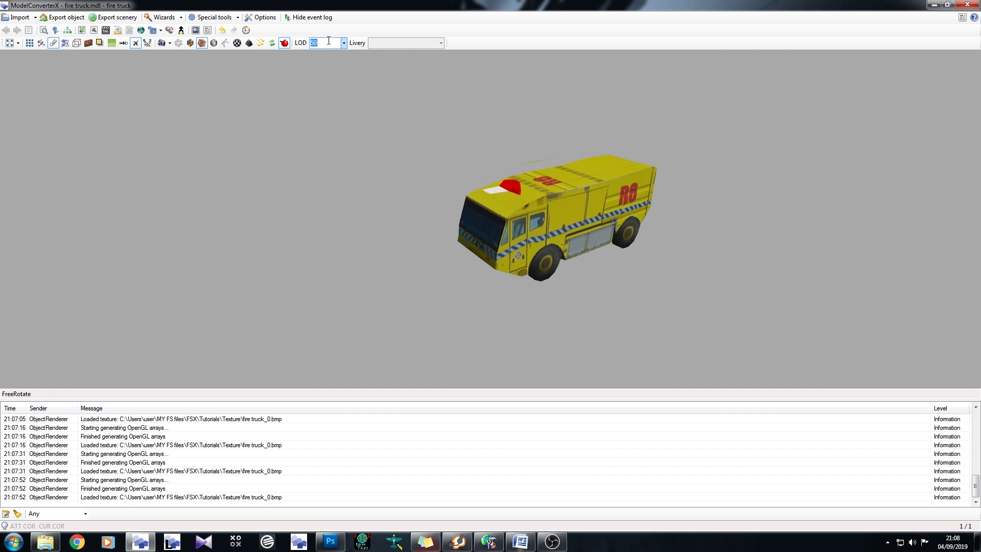
pyautogui.scroll(2, 329, 41)
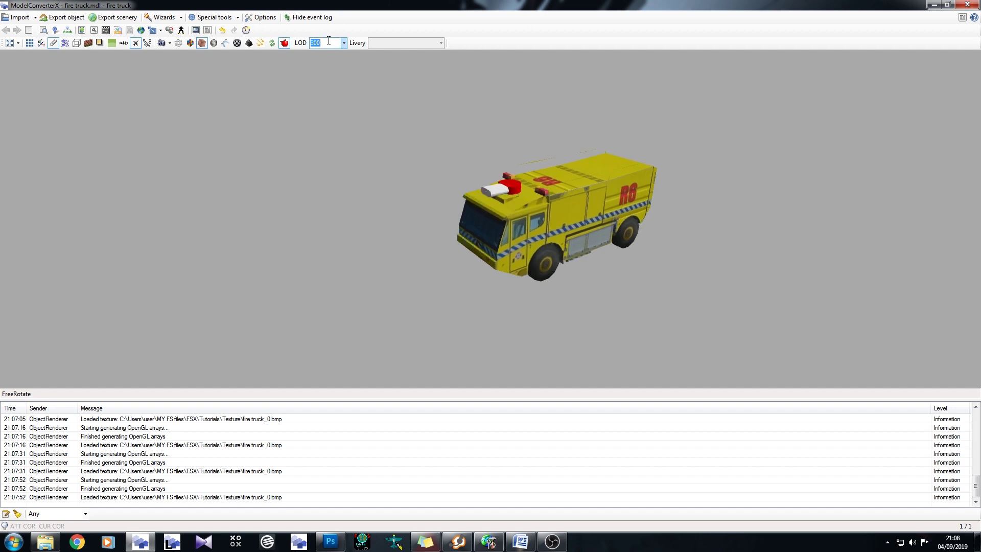
pyautogui.scroll(-1, 329, 41)
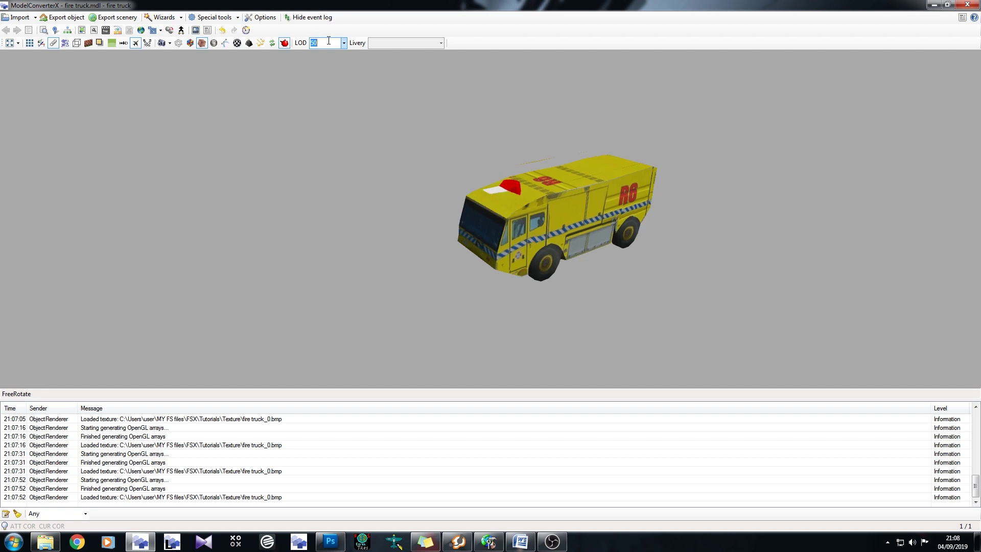
pyautogui.scroll(2, 329, 41)
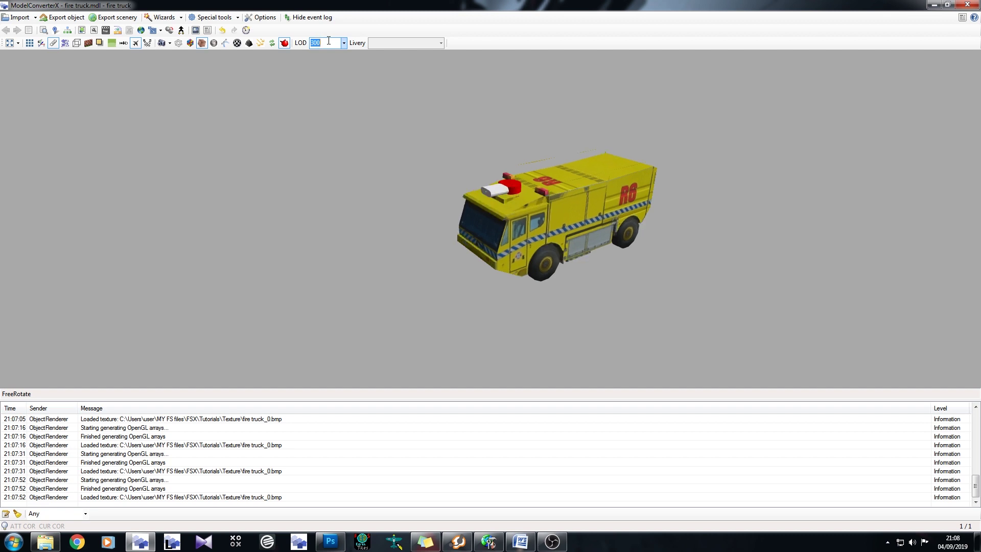